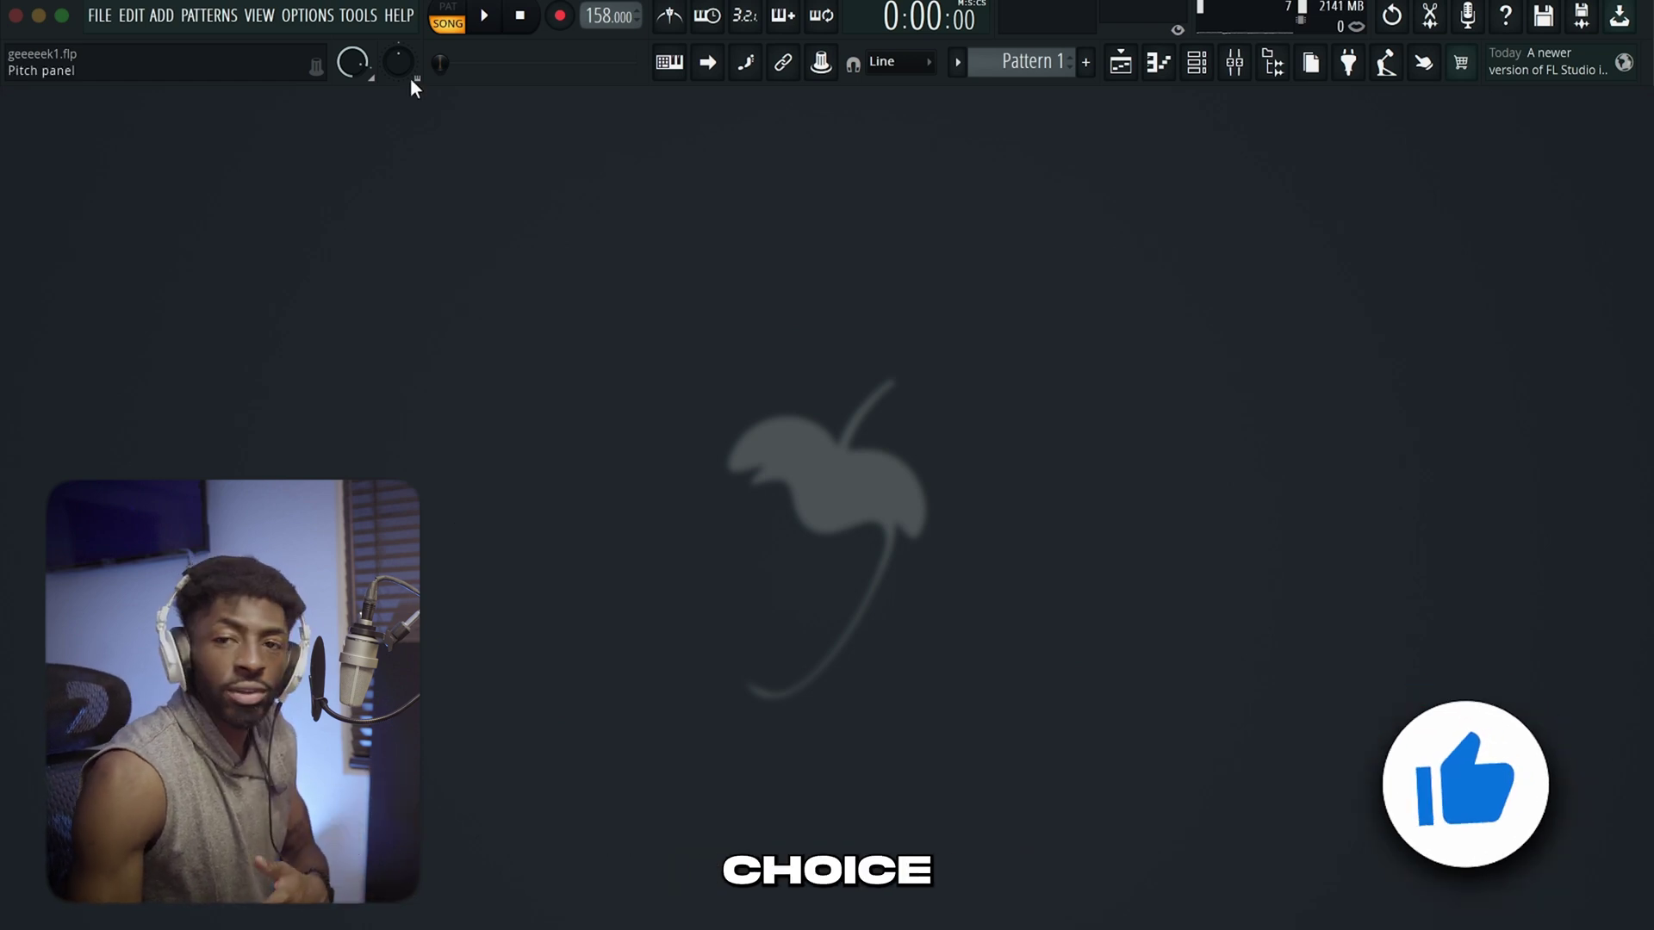
In the audio settings, choose Scarlett Solo USB as the device and 44100 Hz as the sample rate.
{"action": "left_click", "coordinate": [308, 14]}
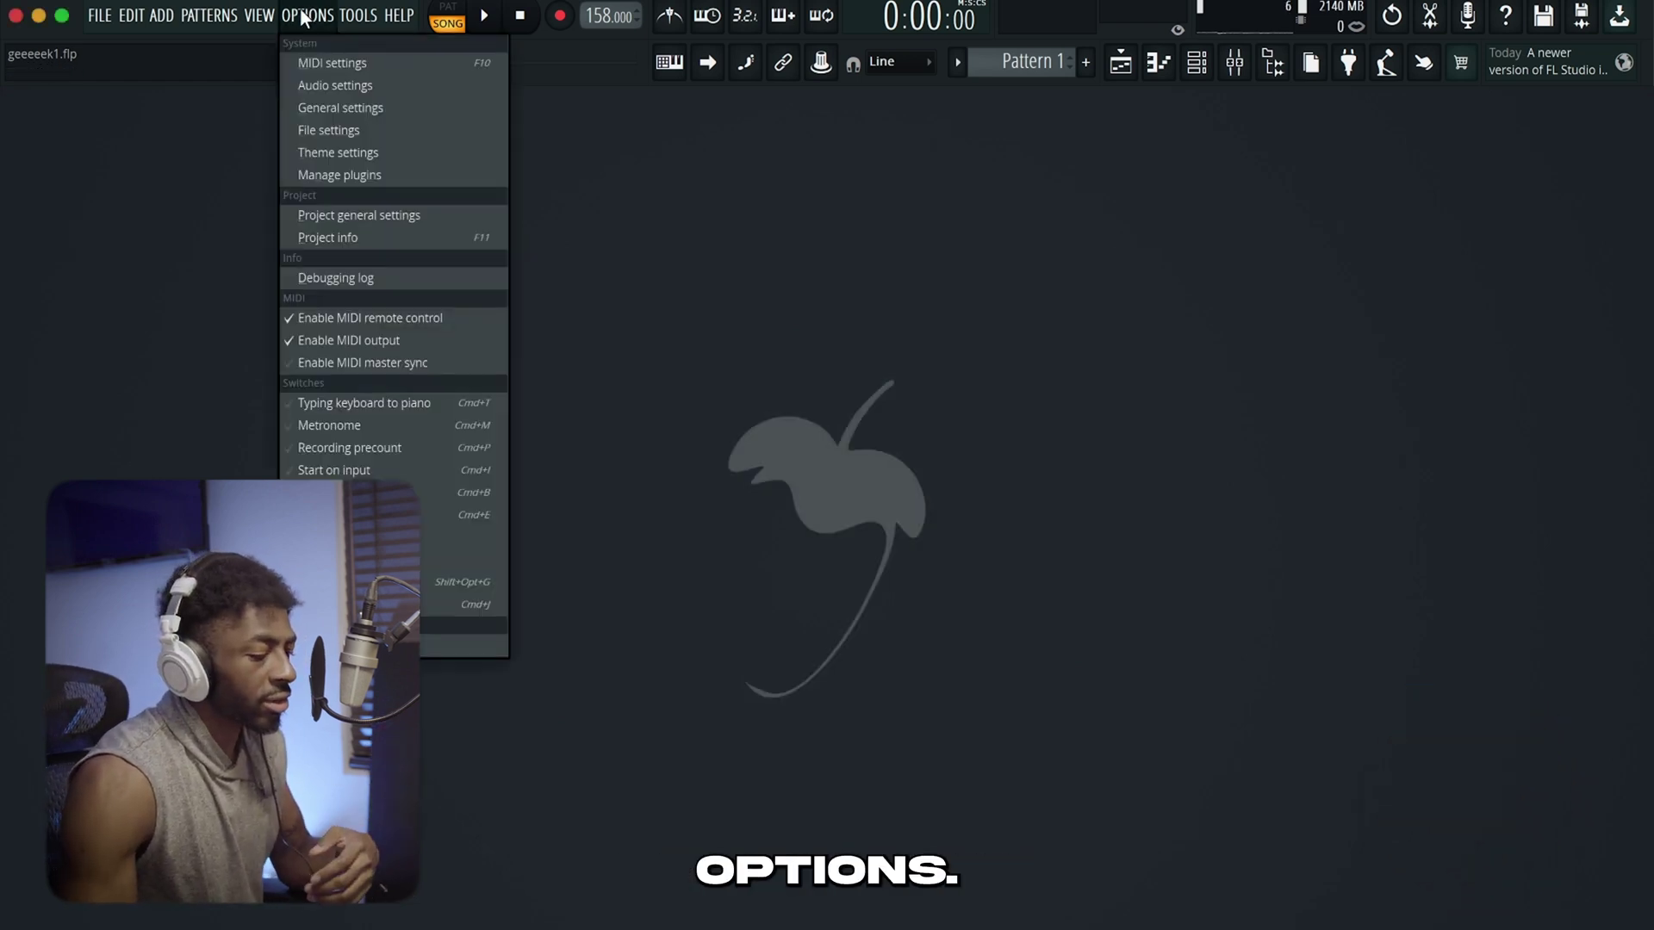
{"action": "left_click", "coordinate": [345, 81]}
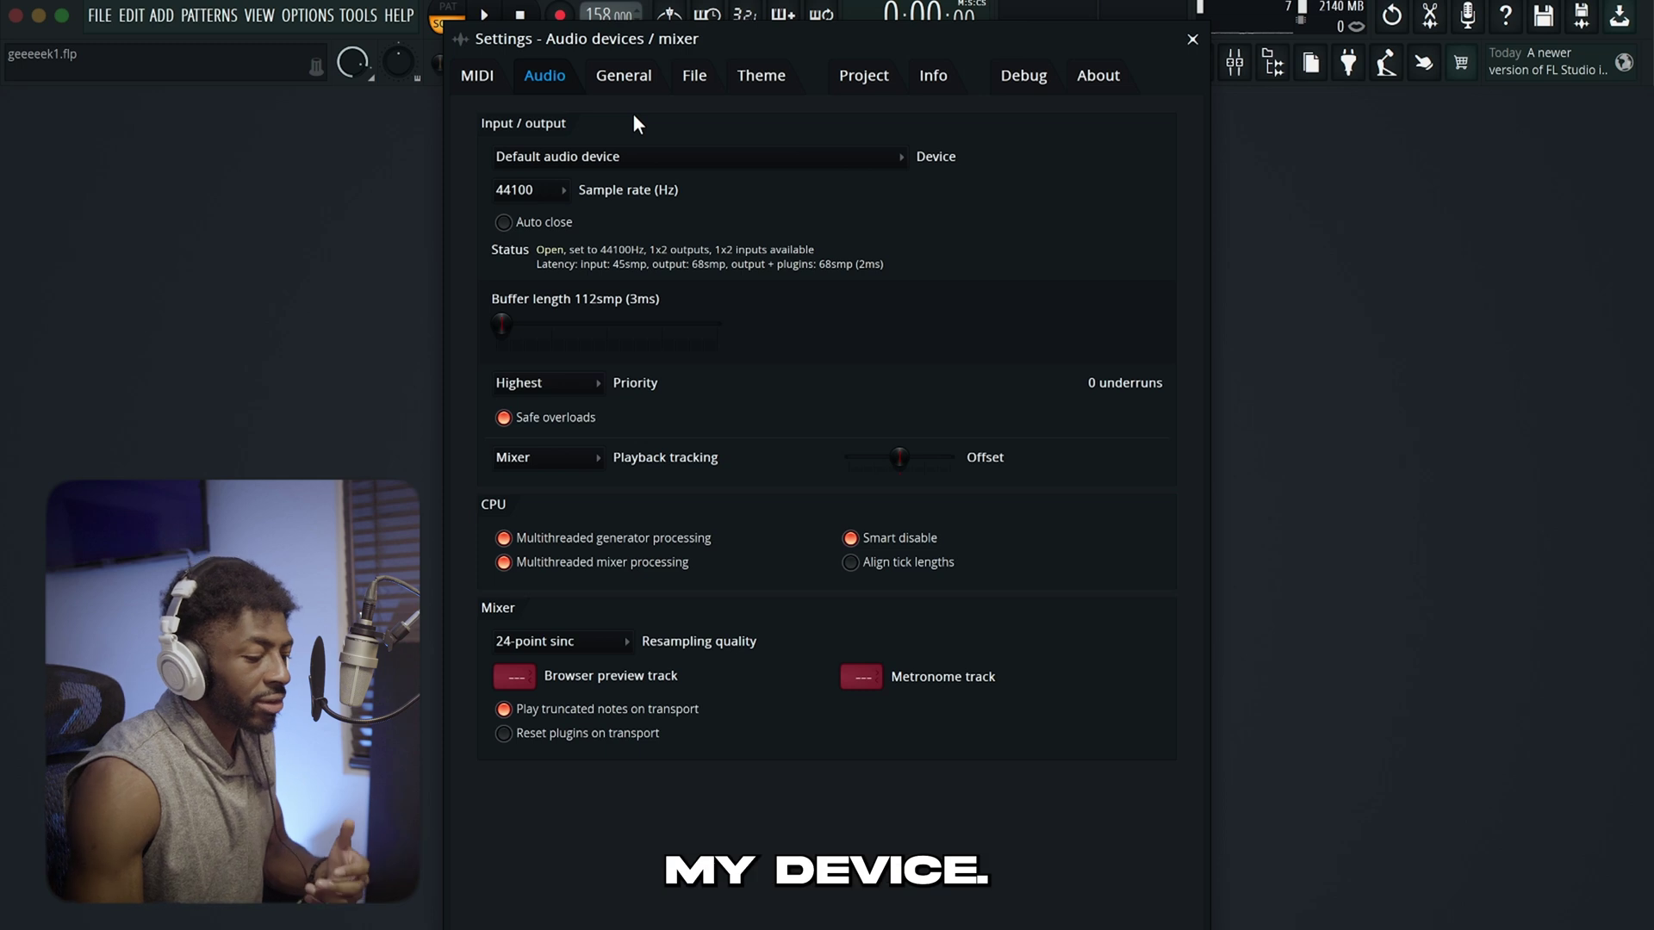
{"action": "left_click", "coordinate": [635, 155]}
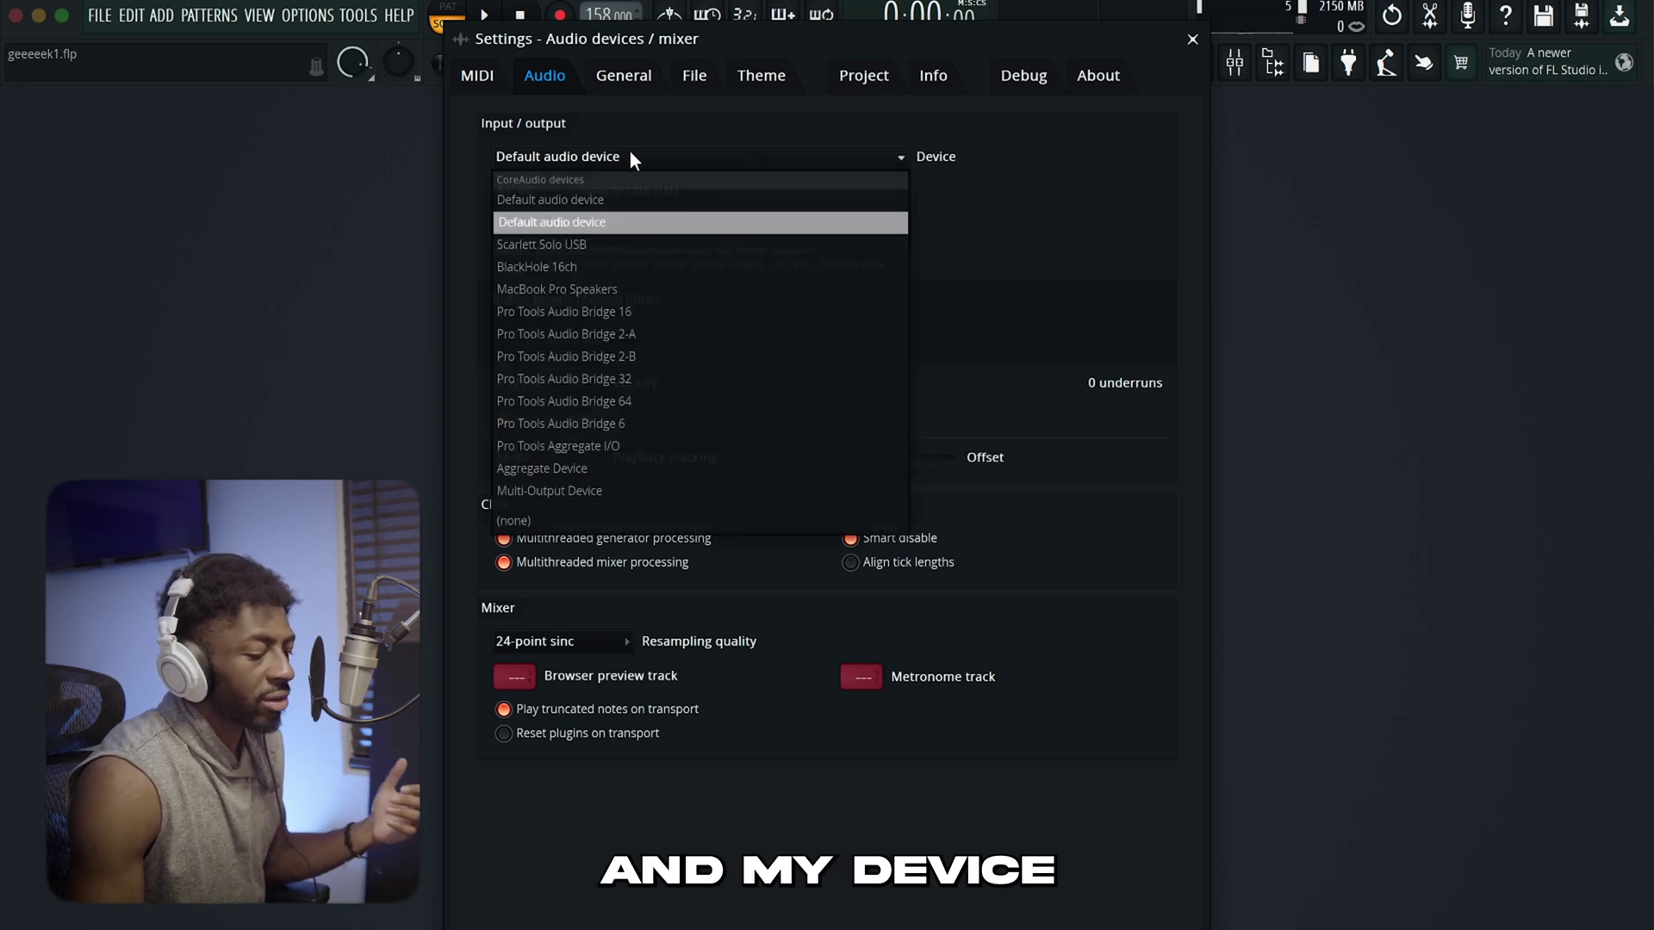
{"action": "left_click", "coordinate": [603, 243]}
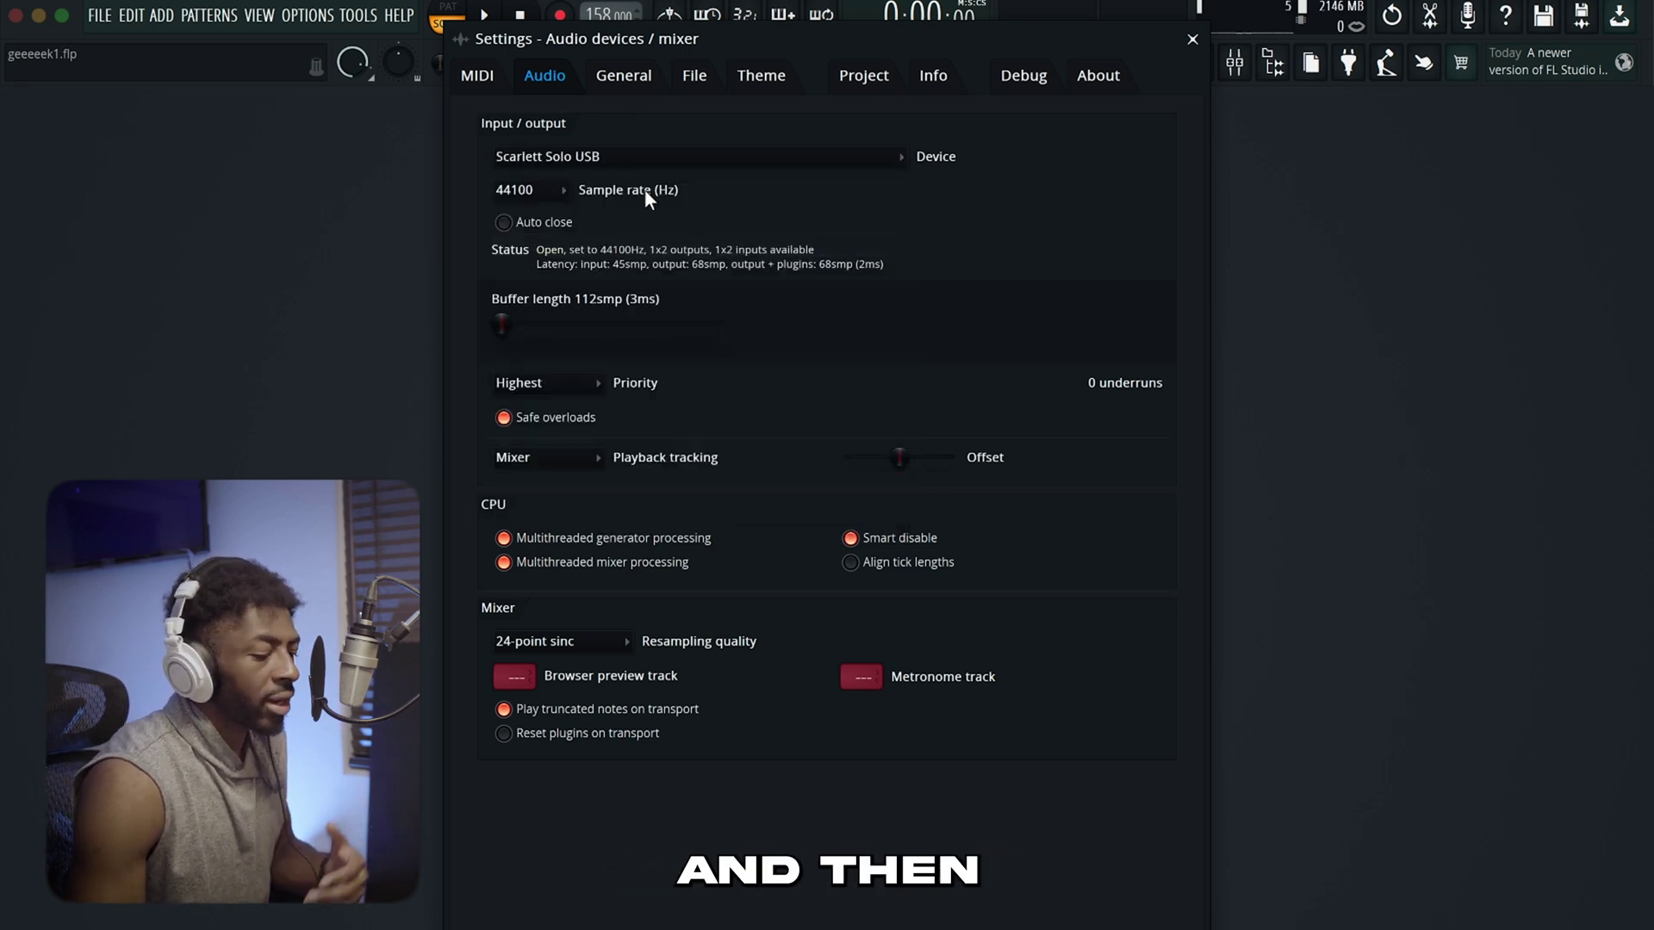
{"action": "left_click", "coordinate": [541, 189]}
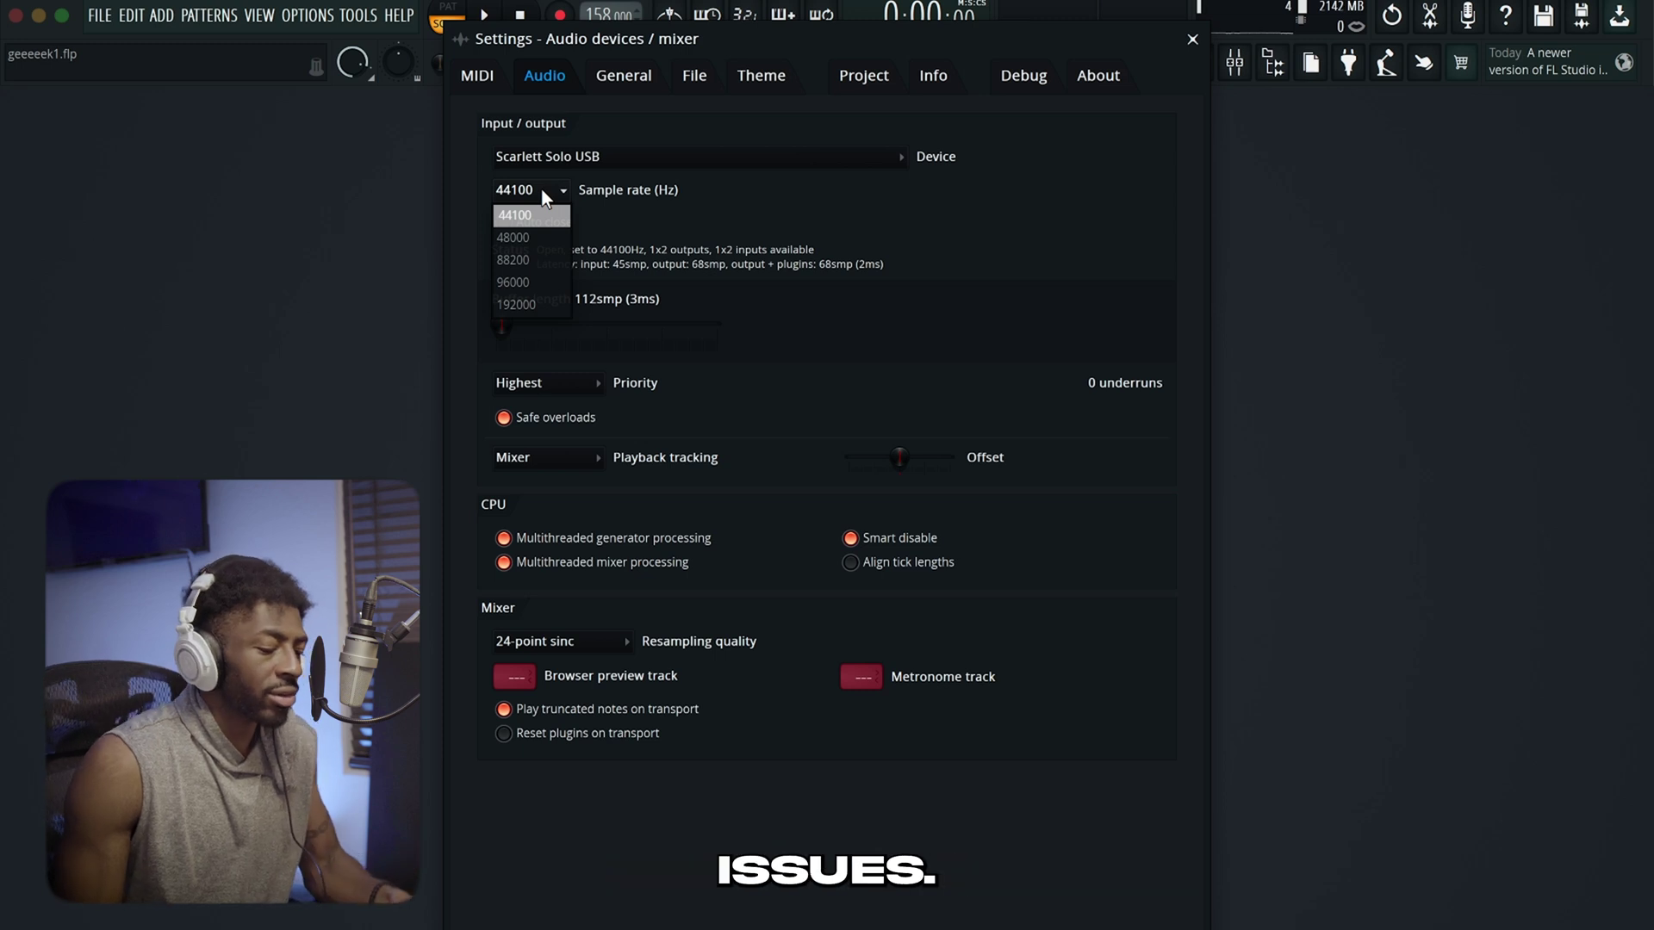
{"action": "left_click", "coordinate": [543, 217]}
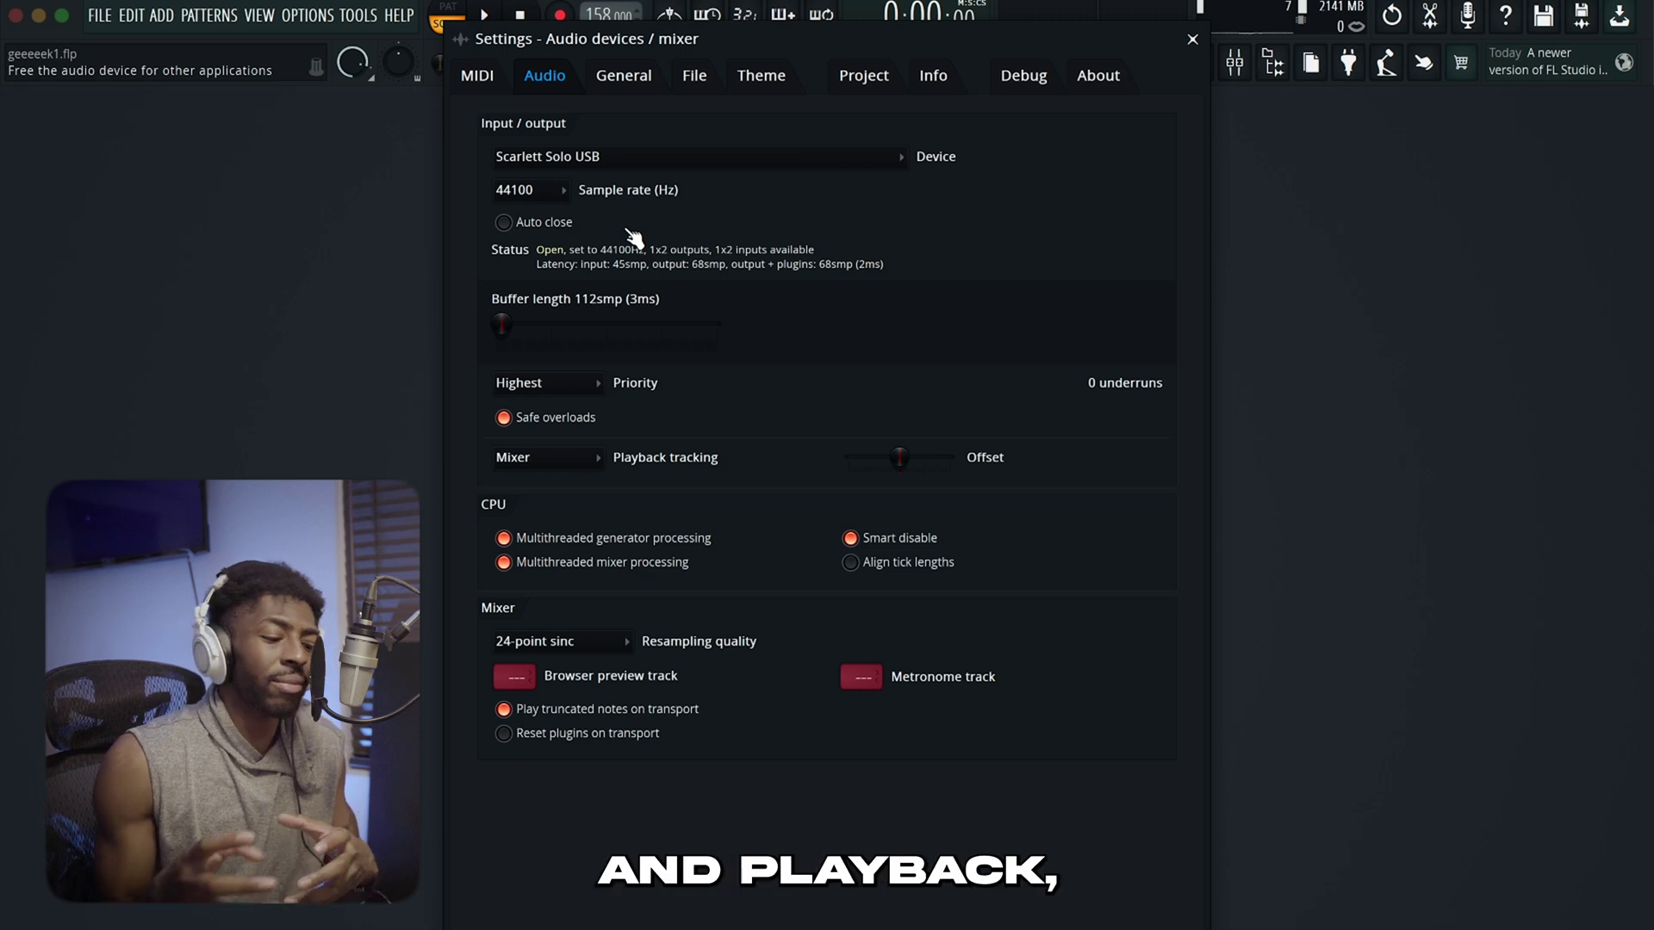
Lower the buffer length to 16 samples (1 ms) and bring it back to 112 samples (3 ms).
{"action": "mouse_move", "coordinate": [501, 323]}
{"action": "left_mouse_down"}
{"action": "mouse_move", "coordinate": [598, 324]}
{"action": "mouse_move", "coordinate": [497, 325]}
{"action": "left_mouse_up"}
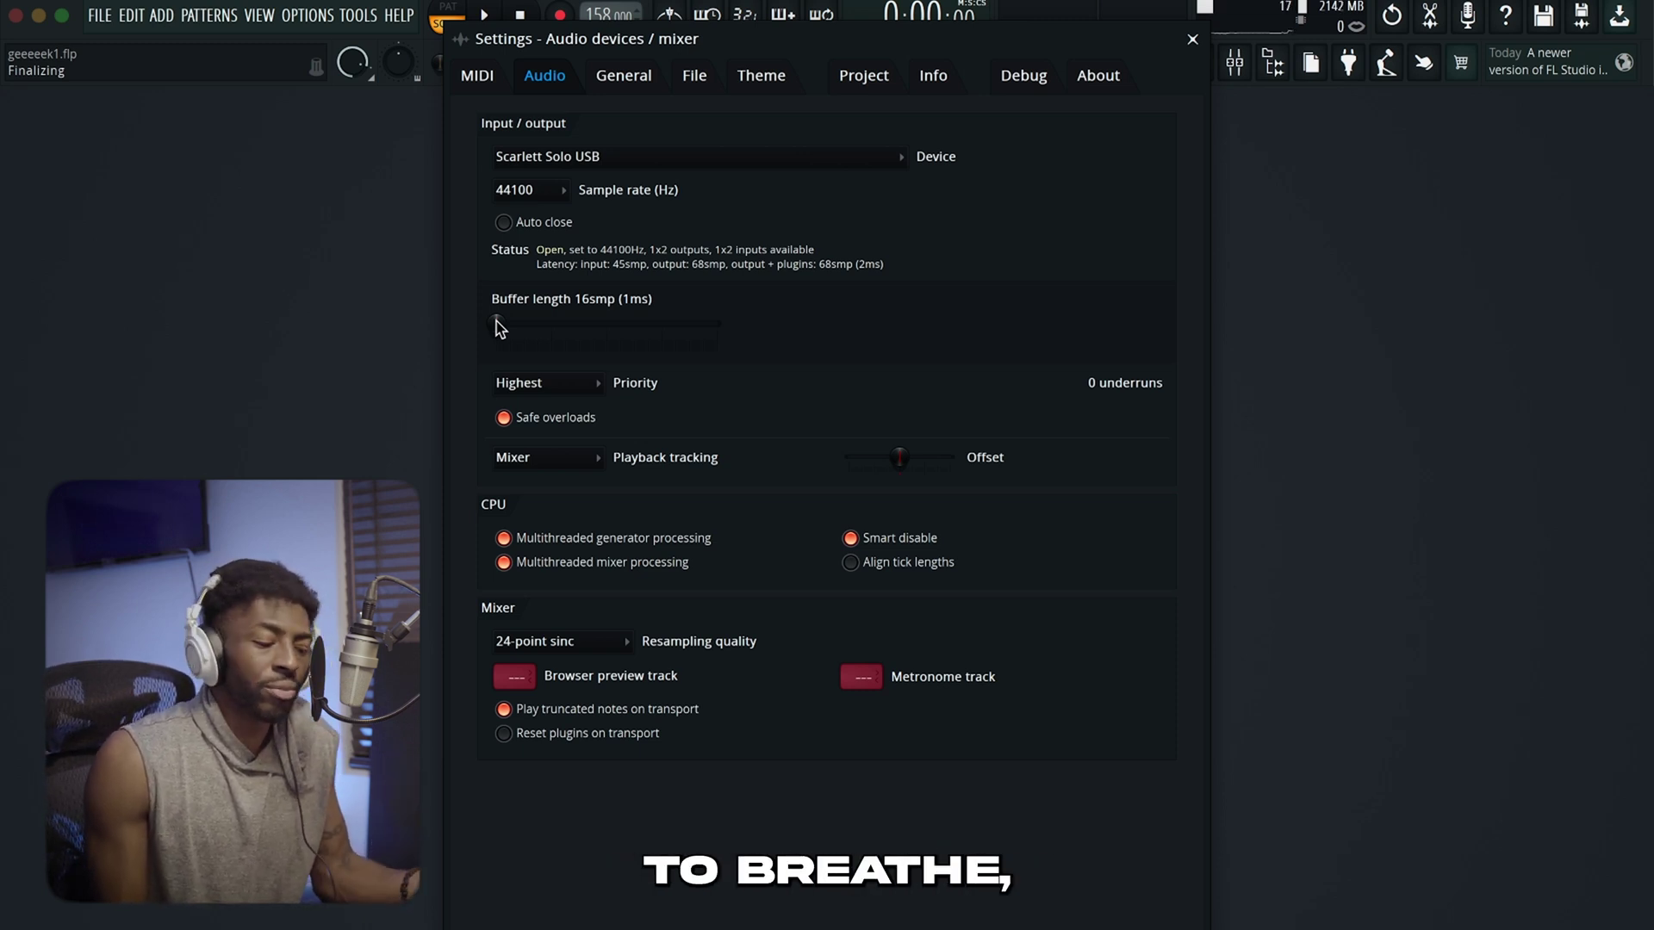
{"action": "left_click_drag", "start_coordinate": [497, 323], "coordinate": [501, 323]}
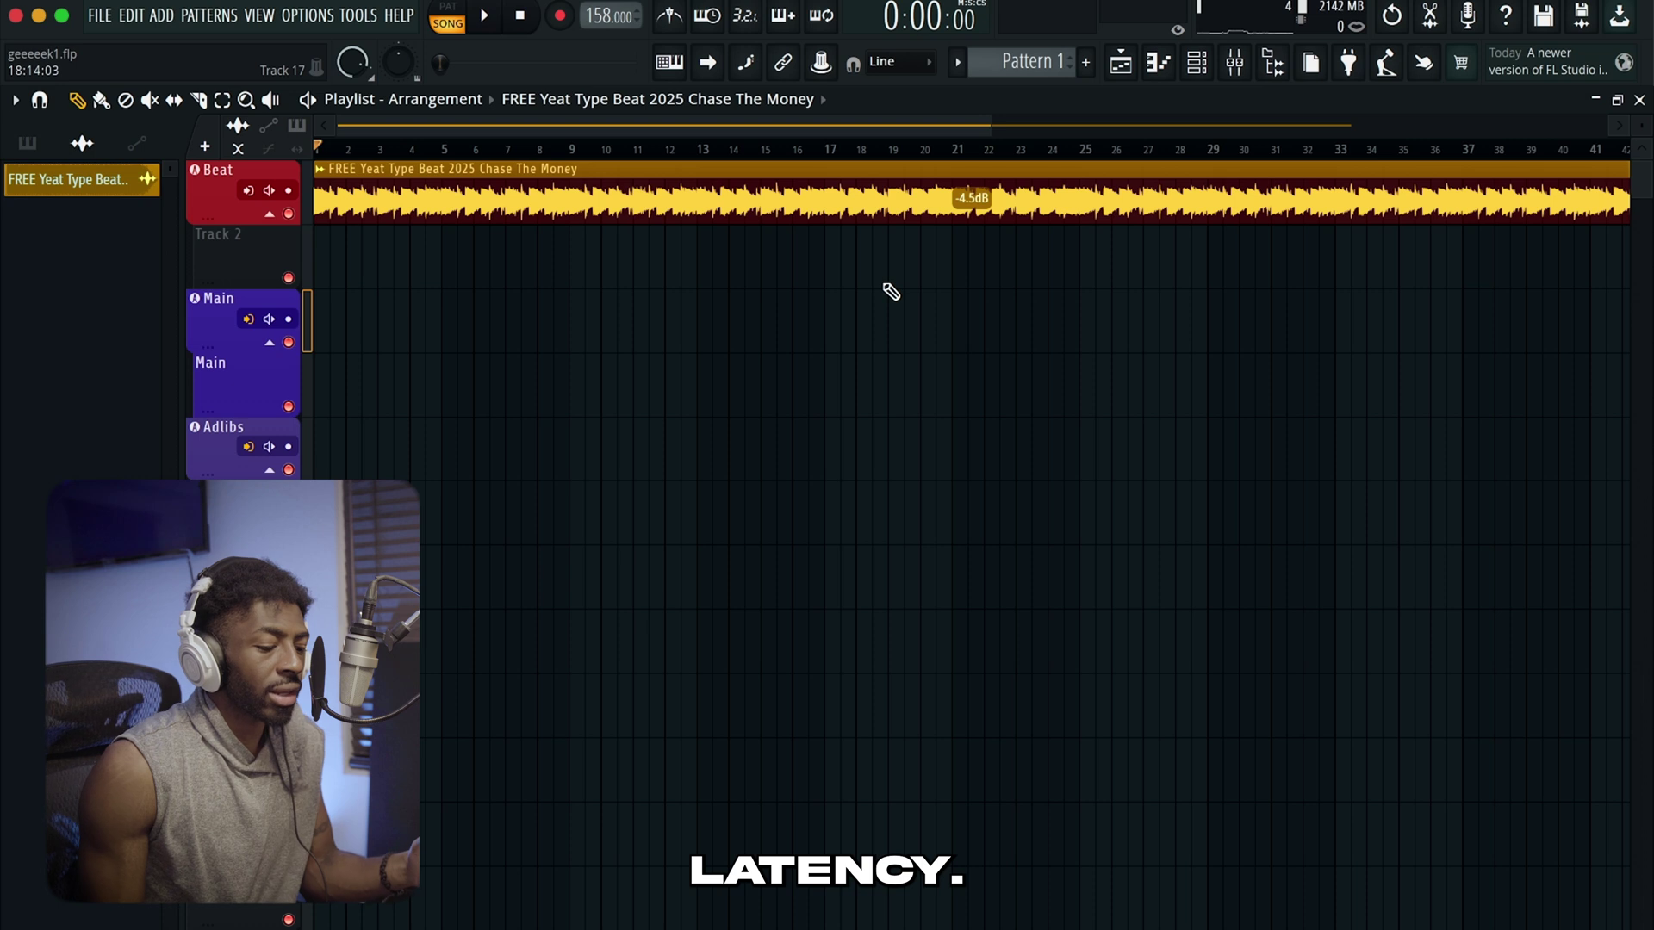
Show the mixer and compare the latency status in the audio settings with the vocal plugins off and on.
{"action": "key", "text": "F9"}
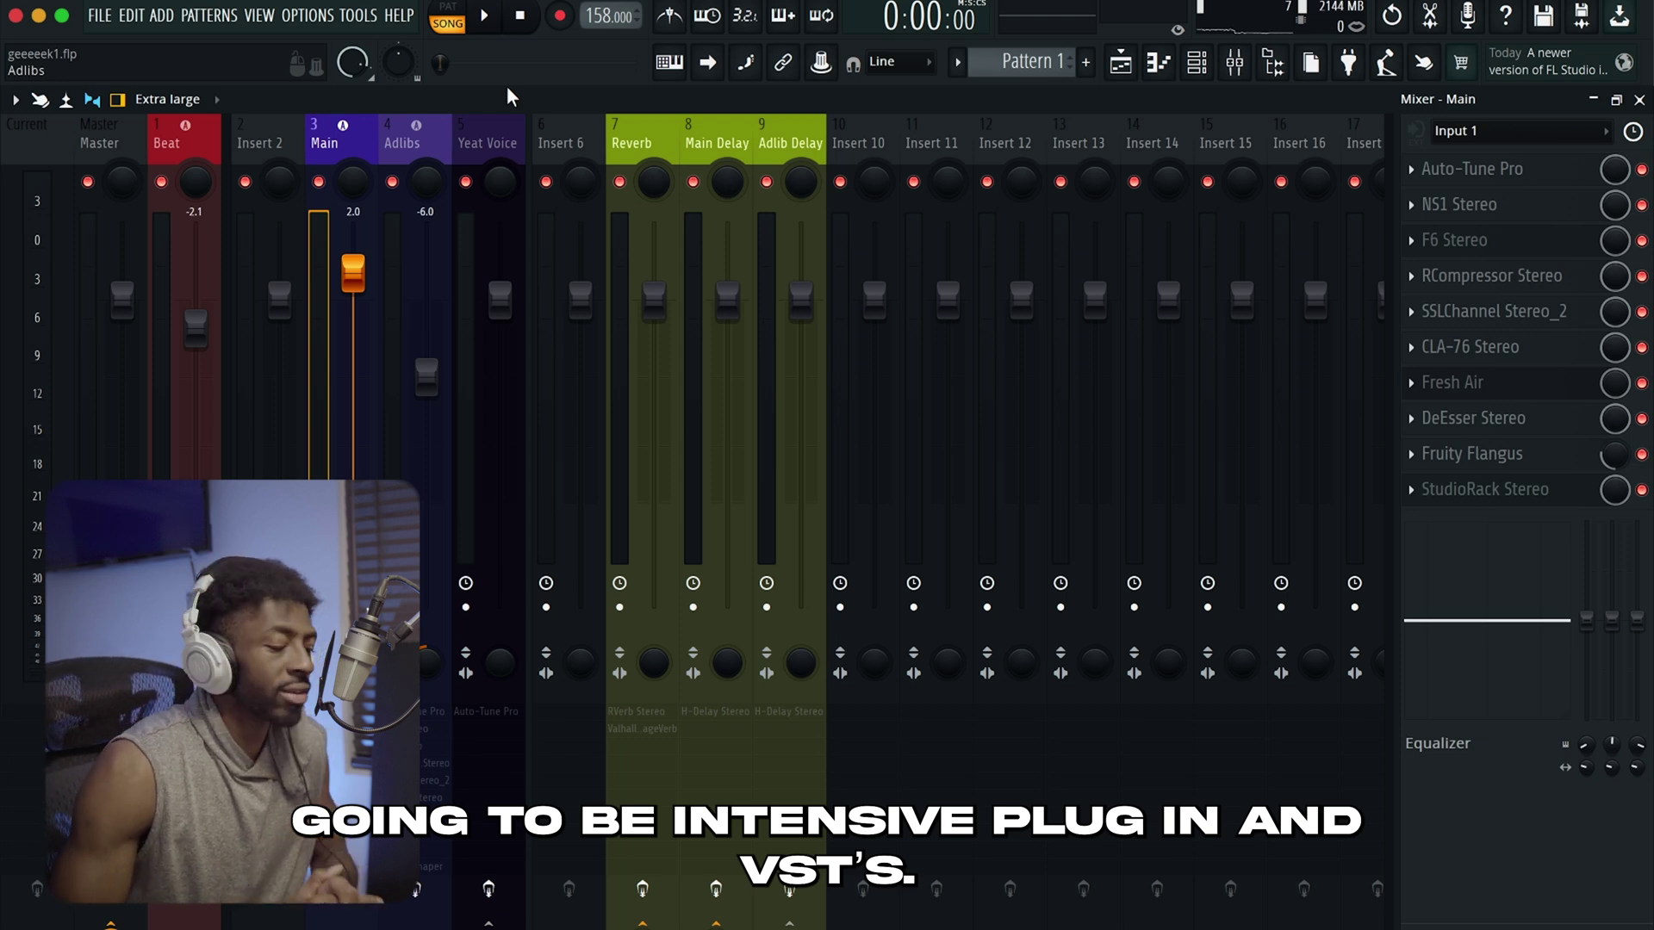
{"action": "left_click", "coordinate": [328, 14]}
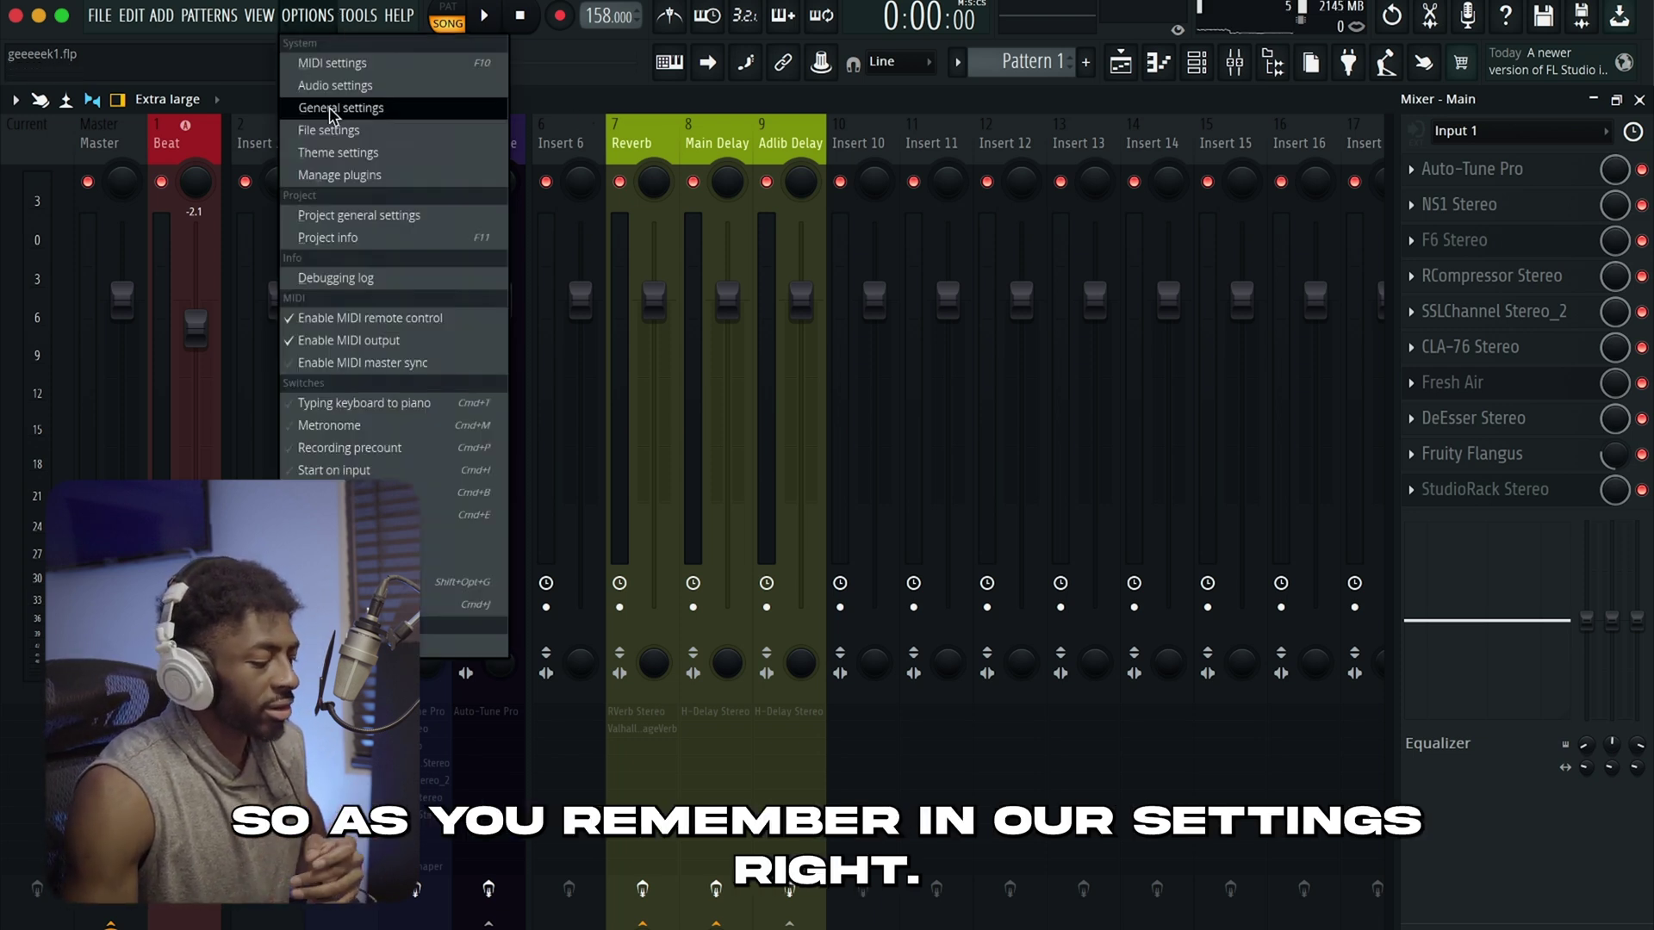
{"action": "left_click", "coordinate": [332, 86]}
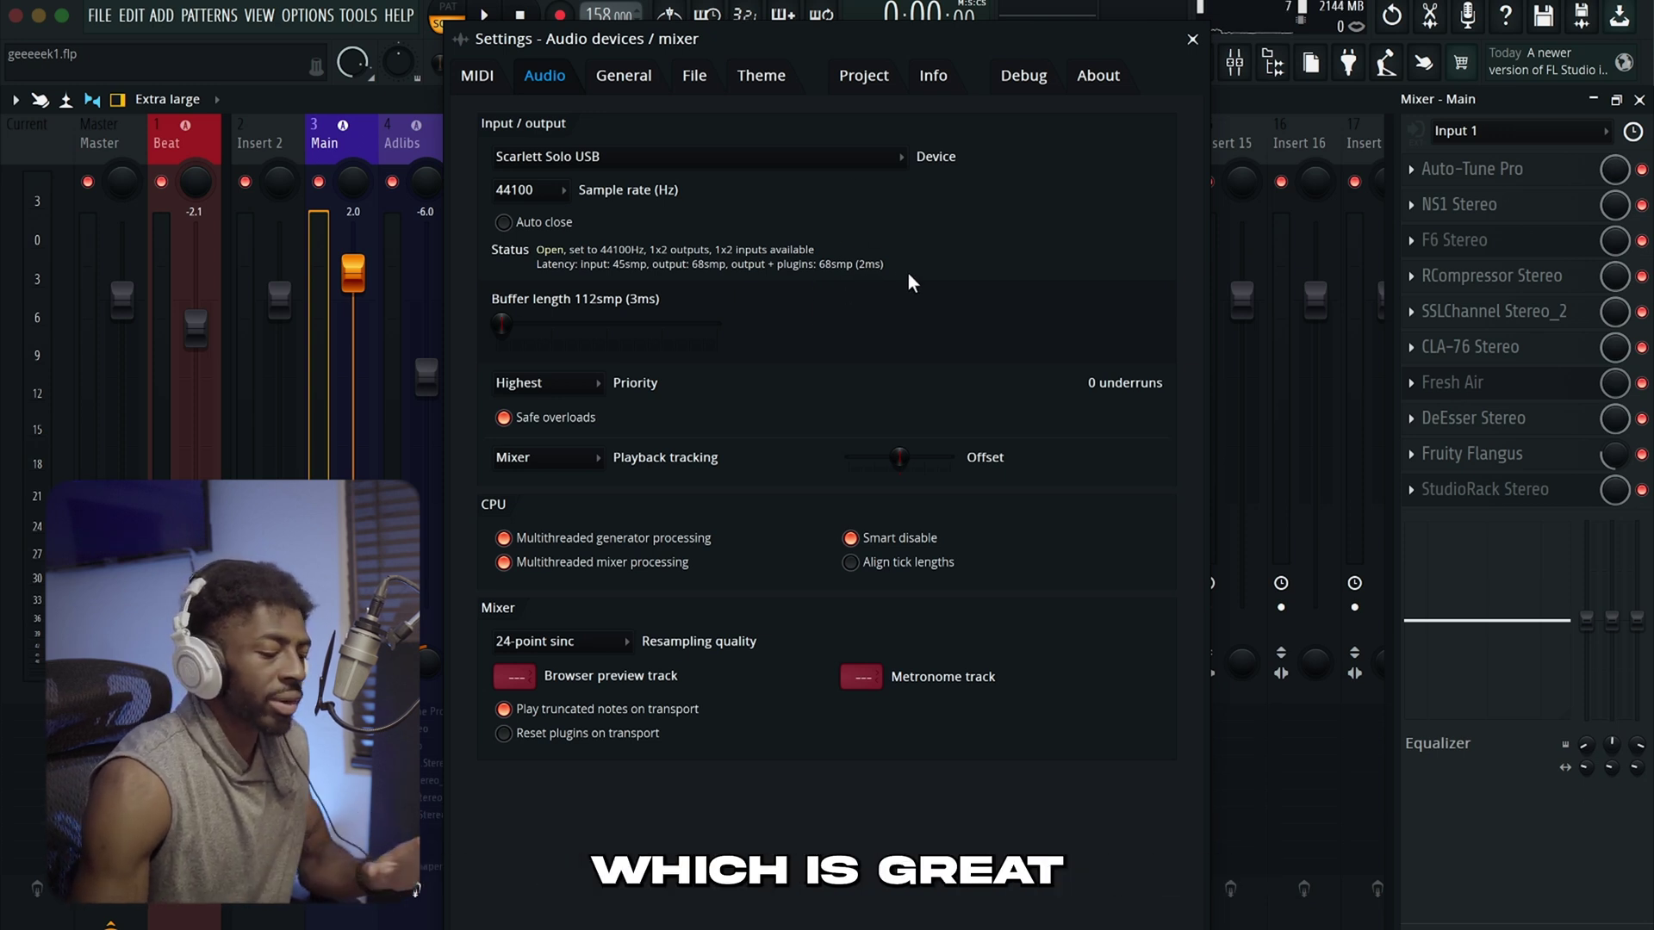
{"action": "left_click", "coordinate": [1189, 41]}
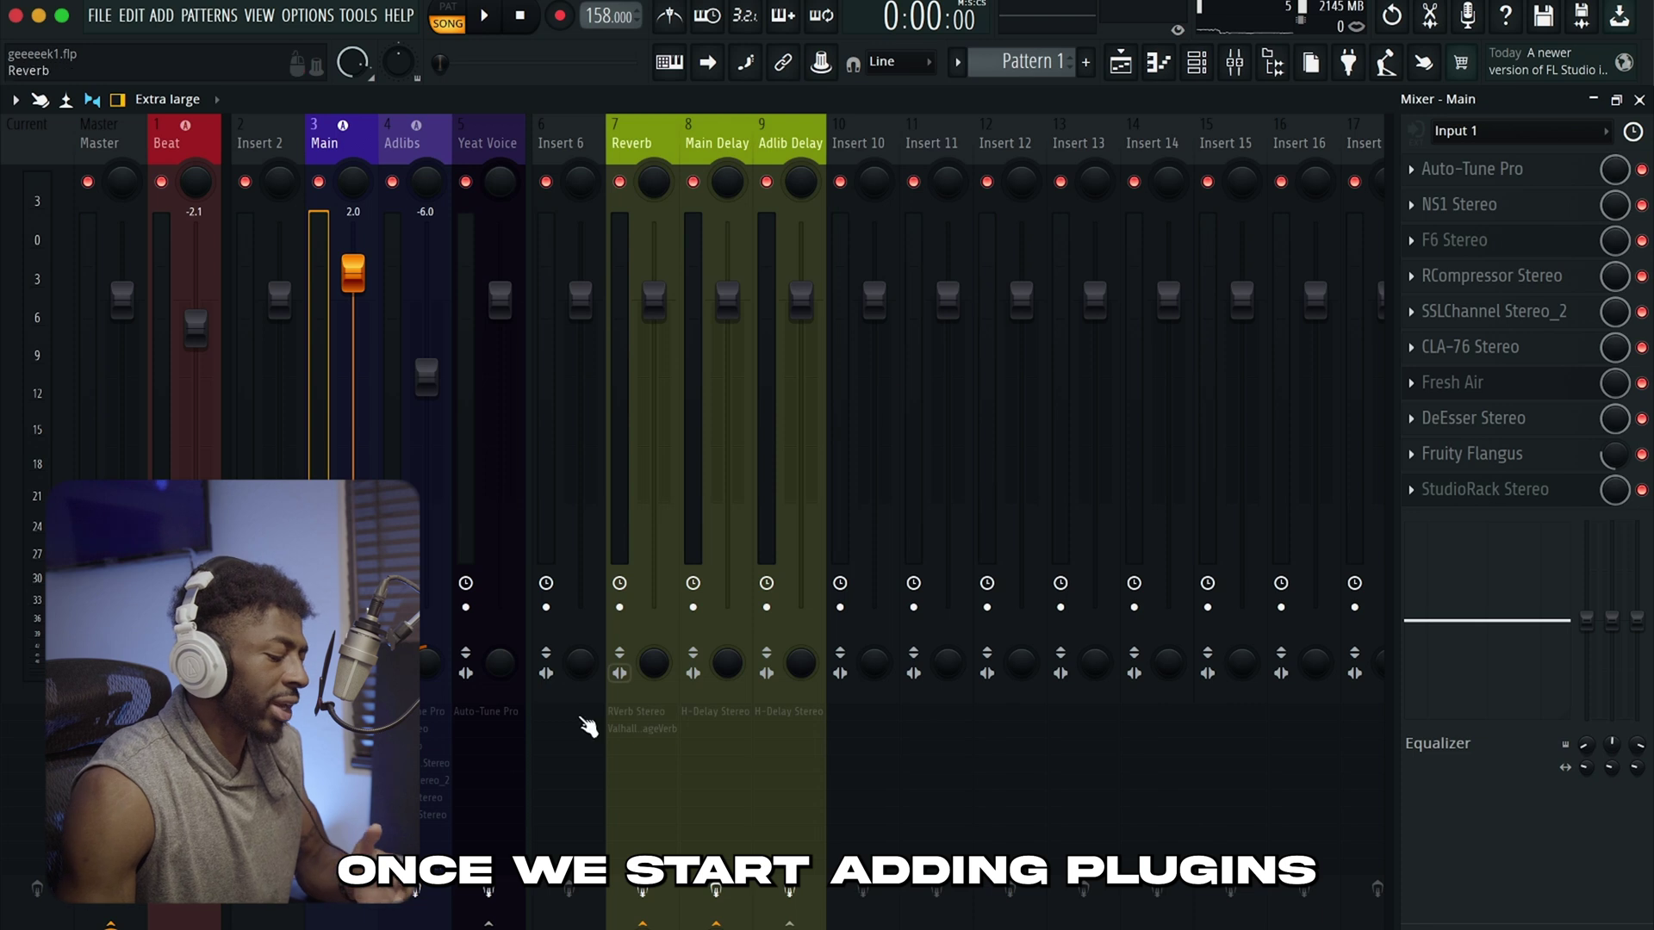
{"action": "left_click", "coordinate": [320, 14]}
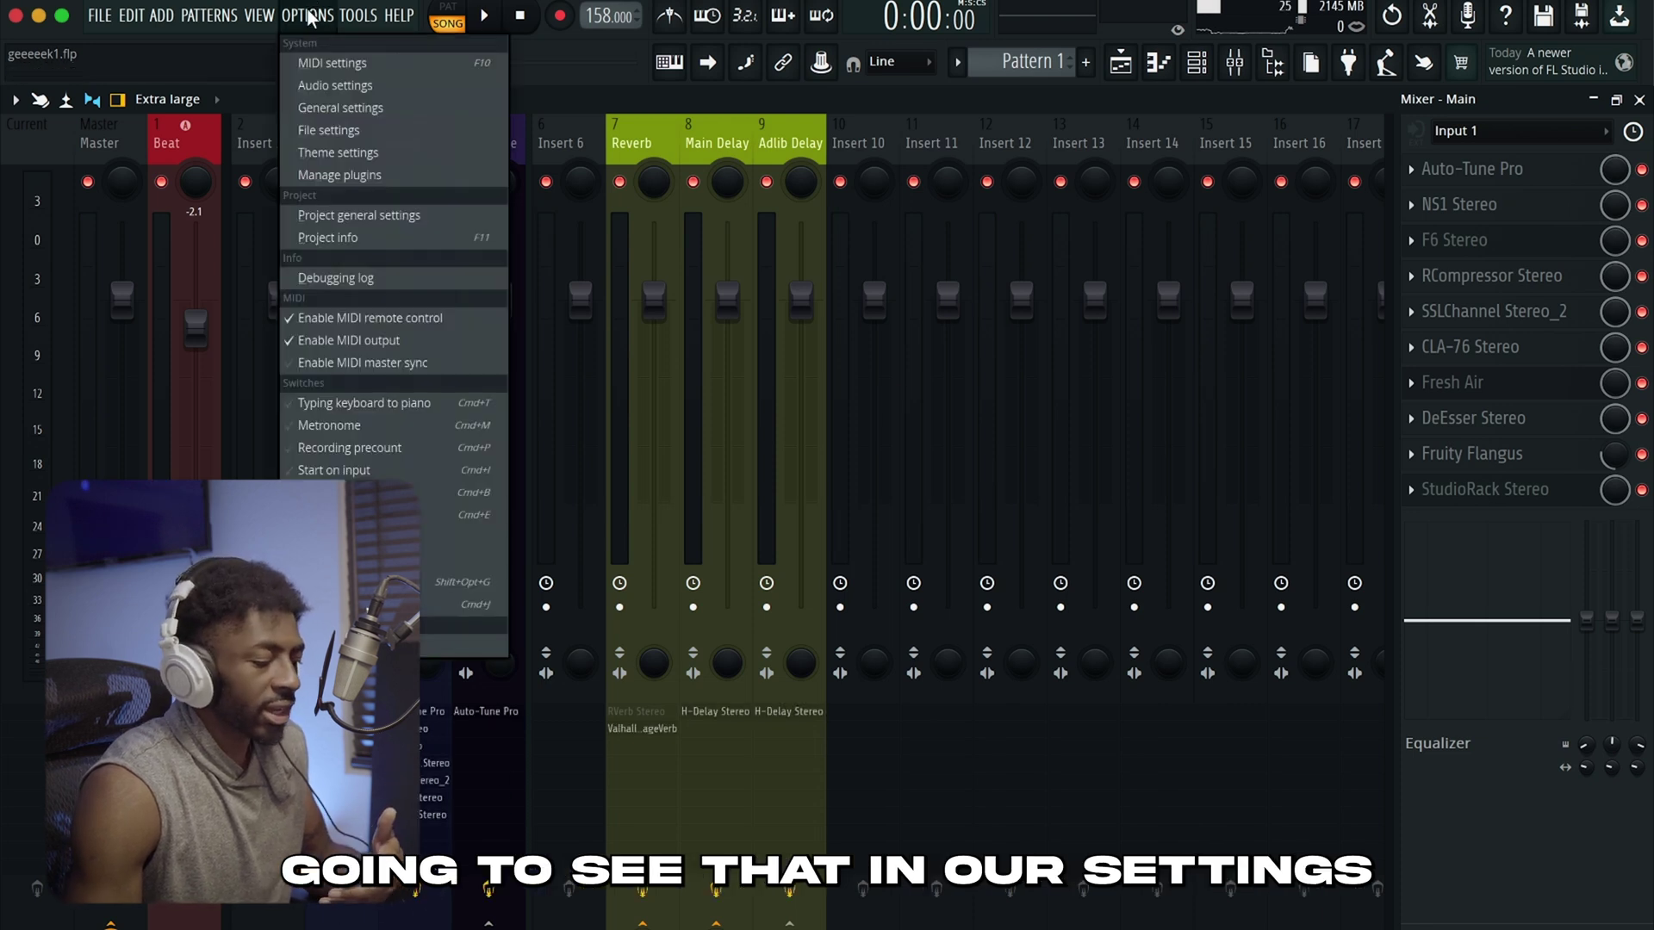
{"action": "left_click", "coordinate": [370, 83]}
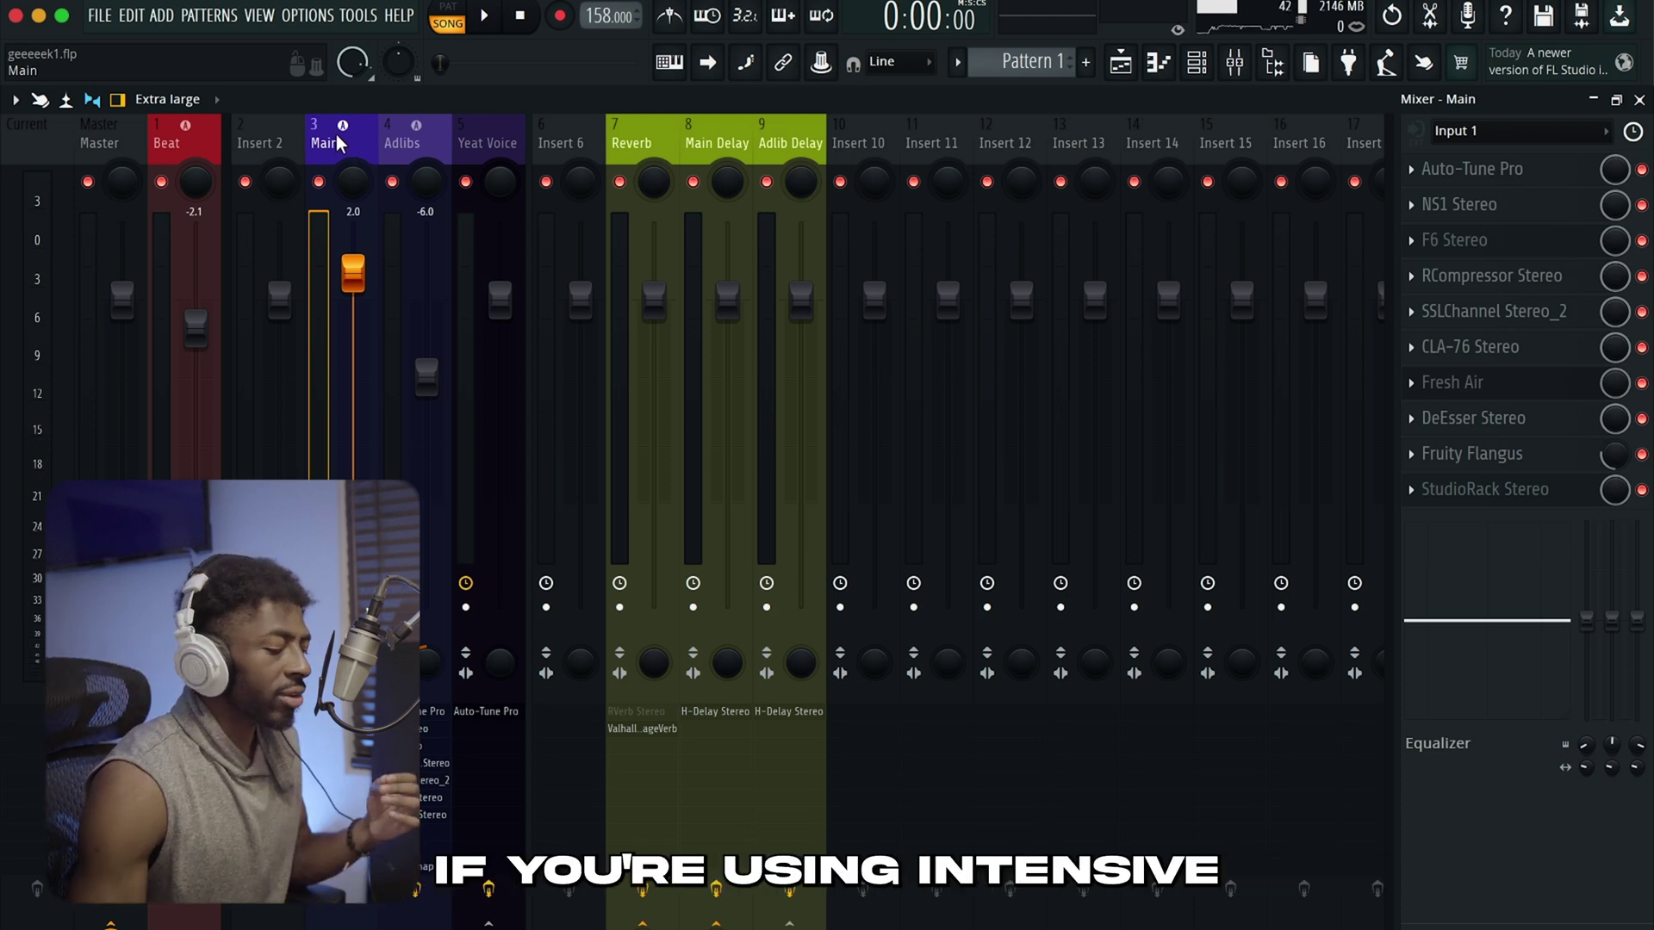
Inspect Auto-Tune Pro on the Main track and browse the effect plugin list for a real-time Auto-Tune replacement.
{"action": "left_click", "coordinate": [1503, 174]}
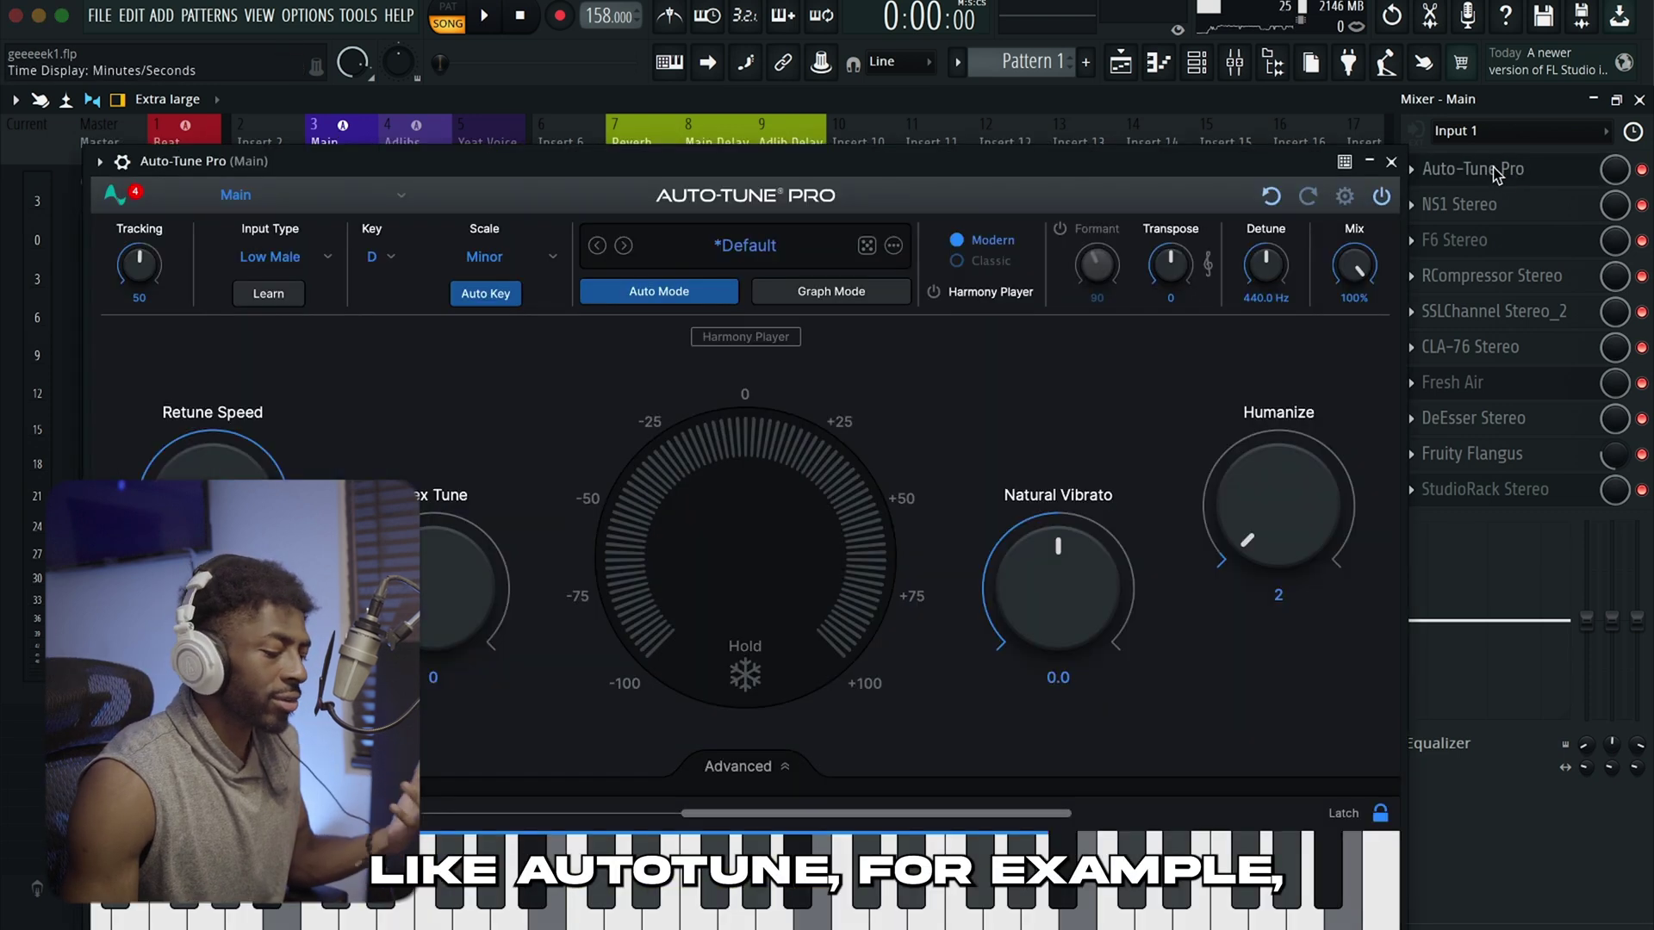
{"action": "left_click", "coordinate": [1346, 198]}
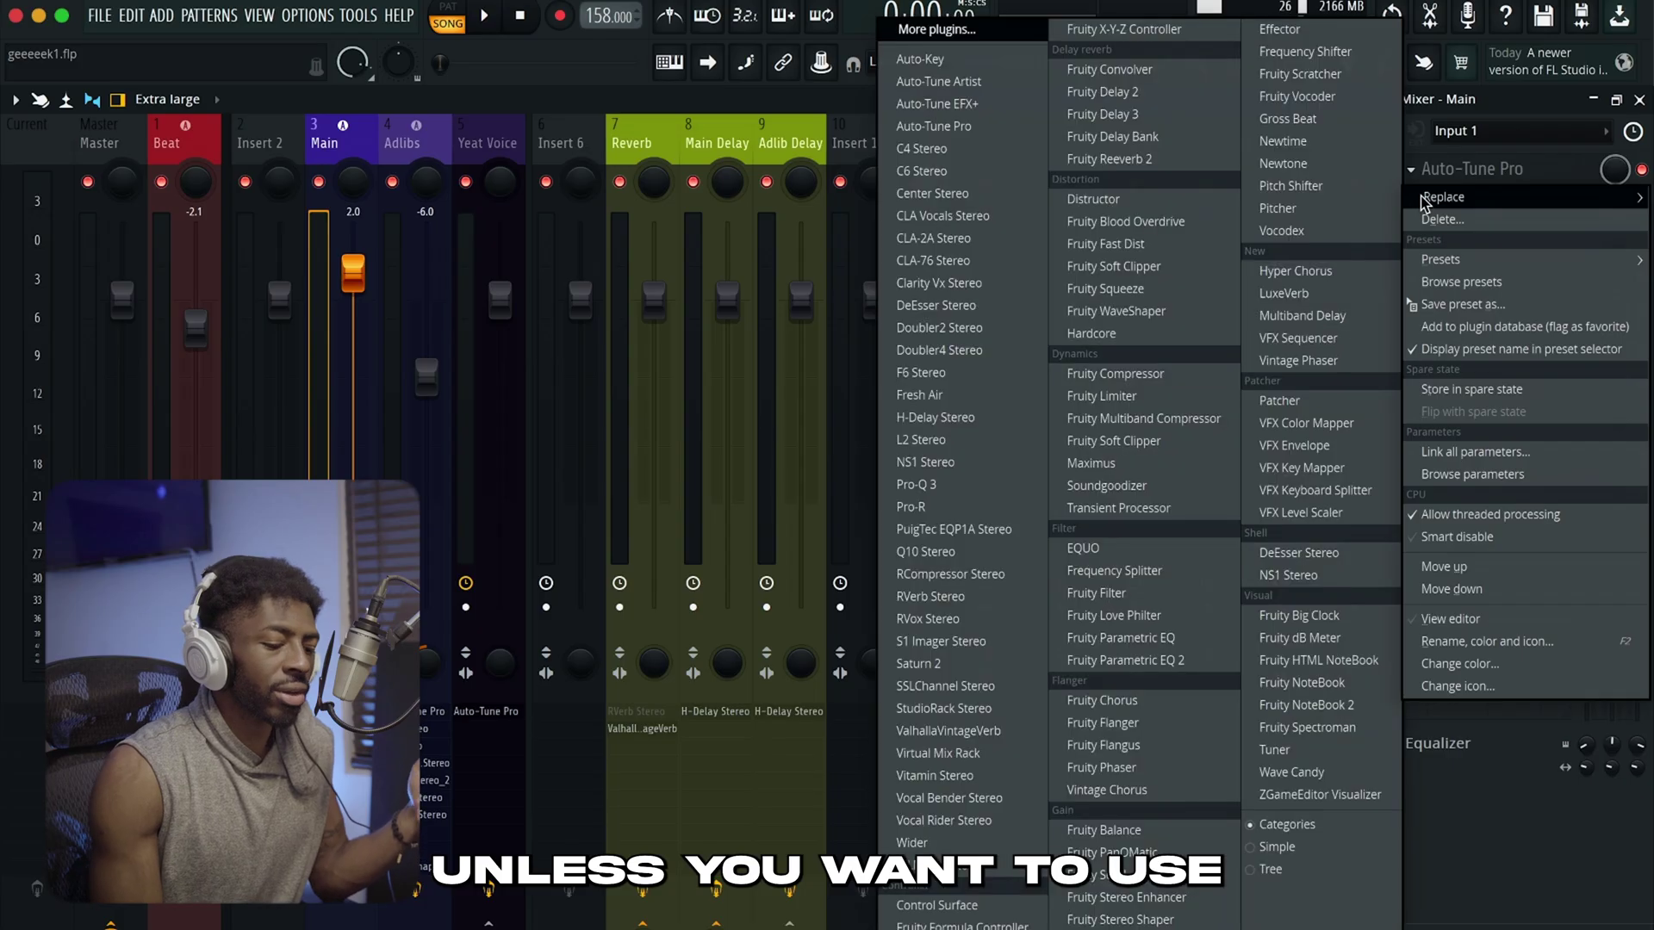
{"action": "left_click", "coordinate": [923, 31]}
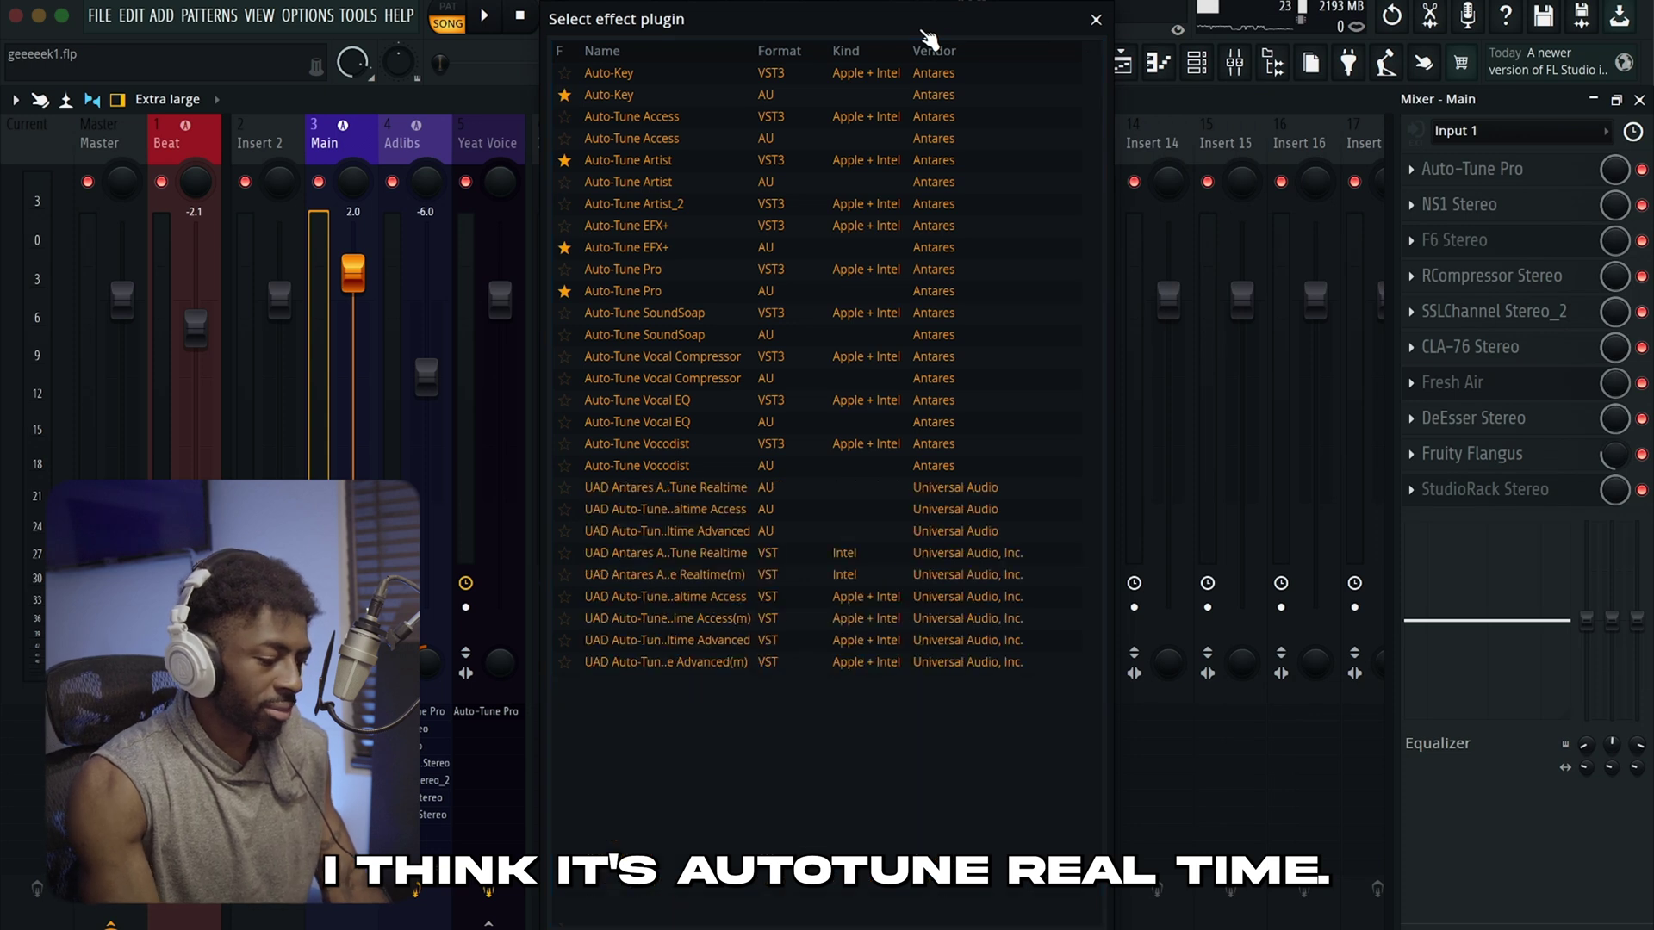
{"action": "double_click", "coordinate": [913, 469]}
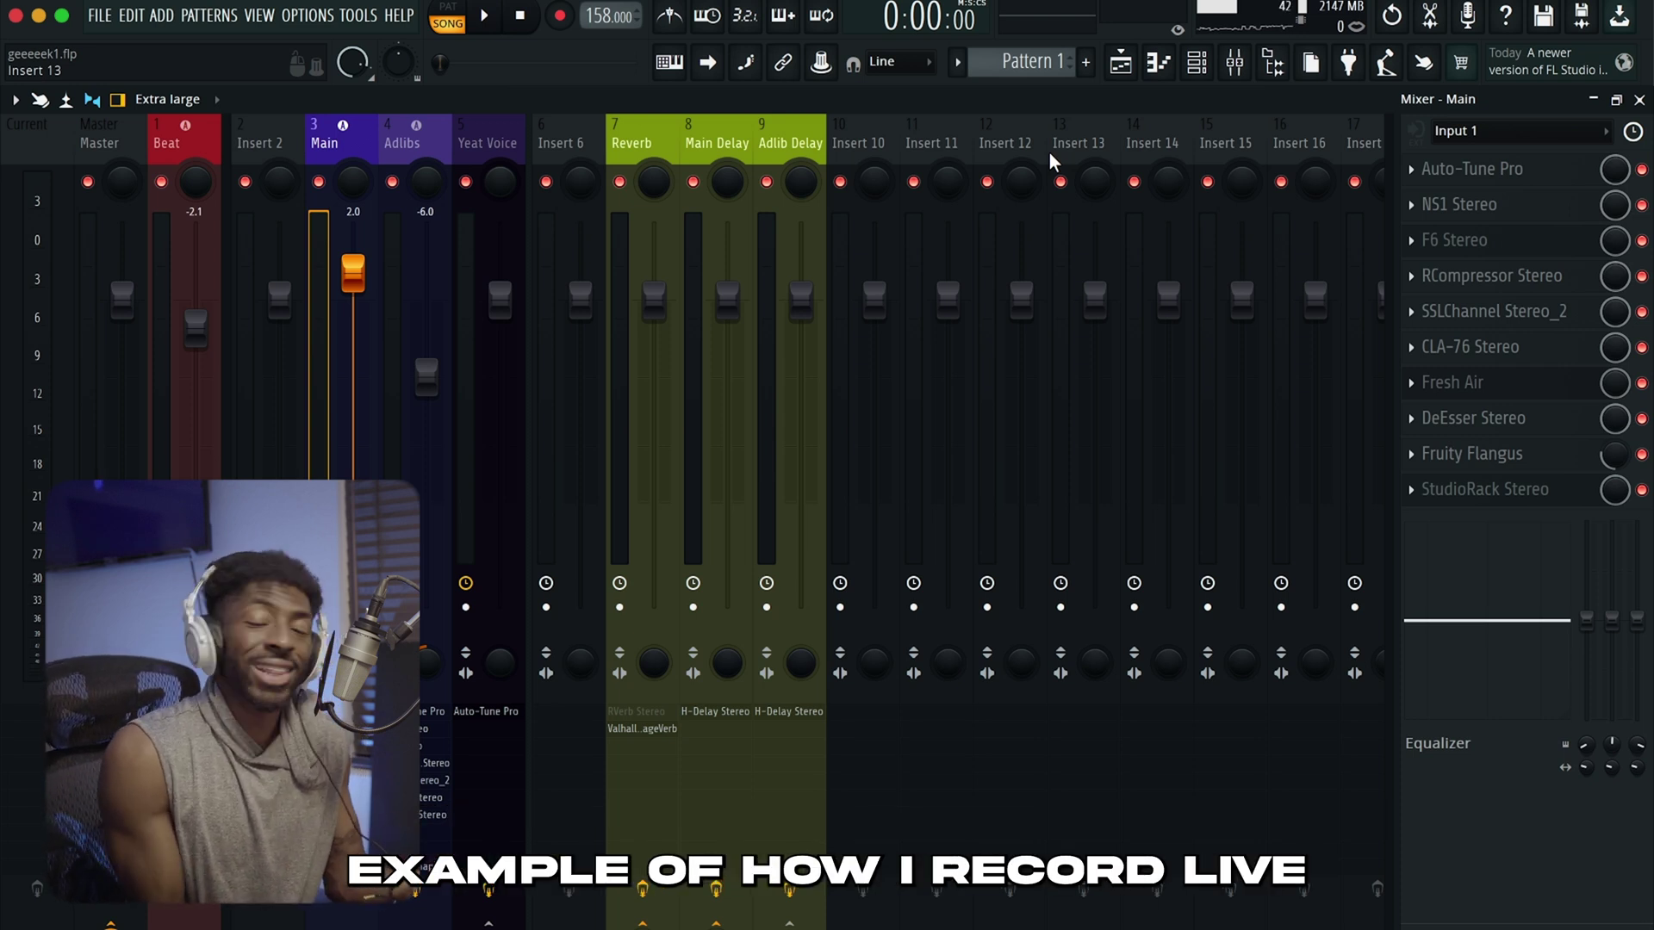
Switch from the mixer to the playlist and play the arrangement with the loaded beat.
{"action": "key", "text": "F9"}
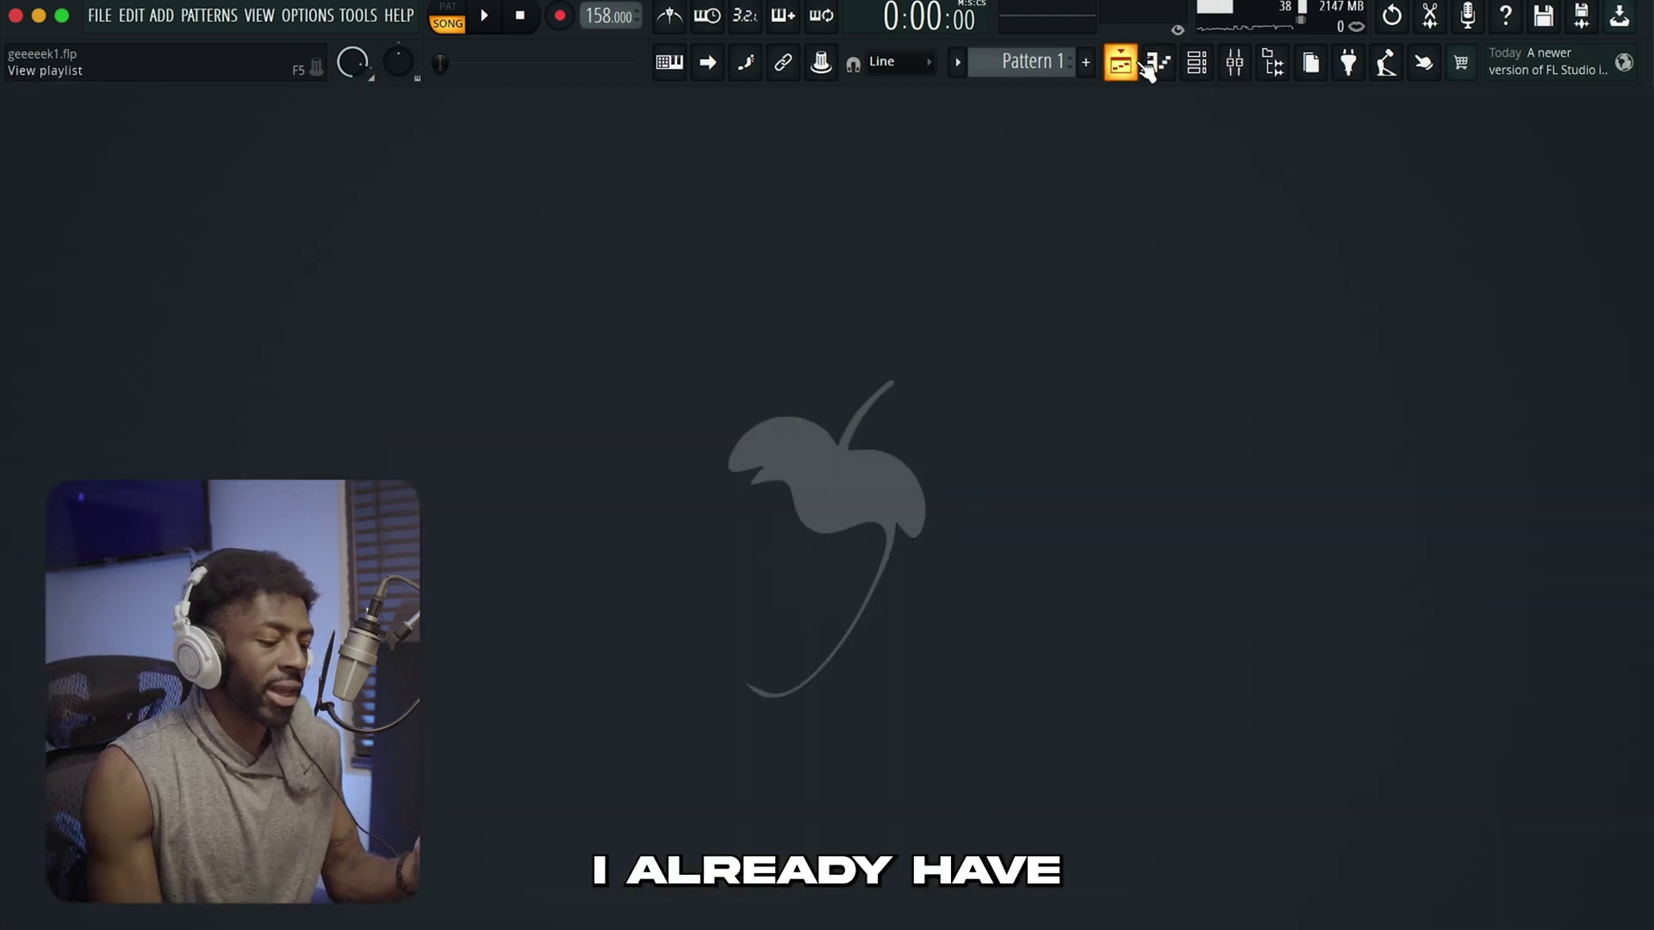
{"action": "left_click", "coordinate": [1121, 62]}
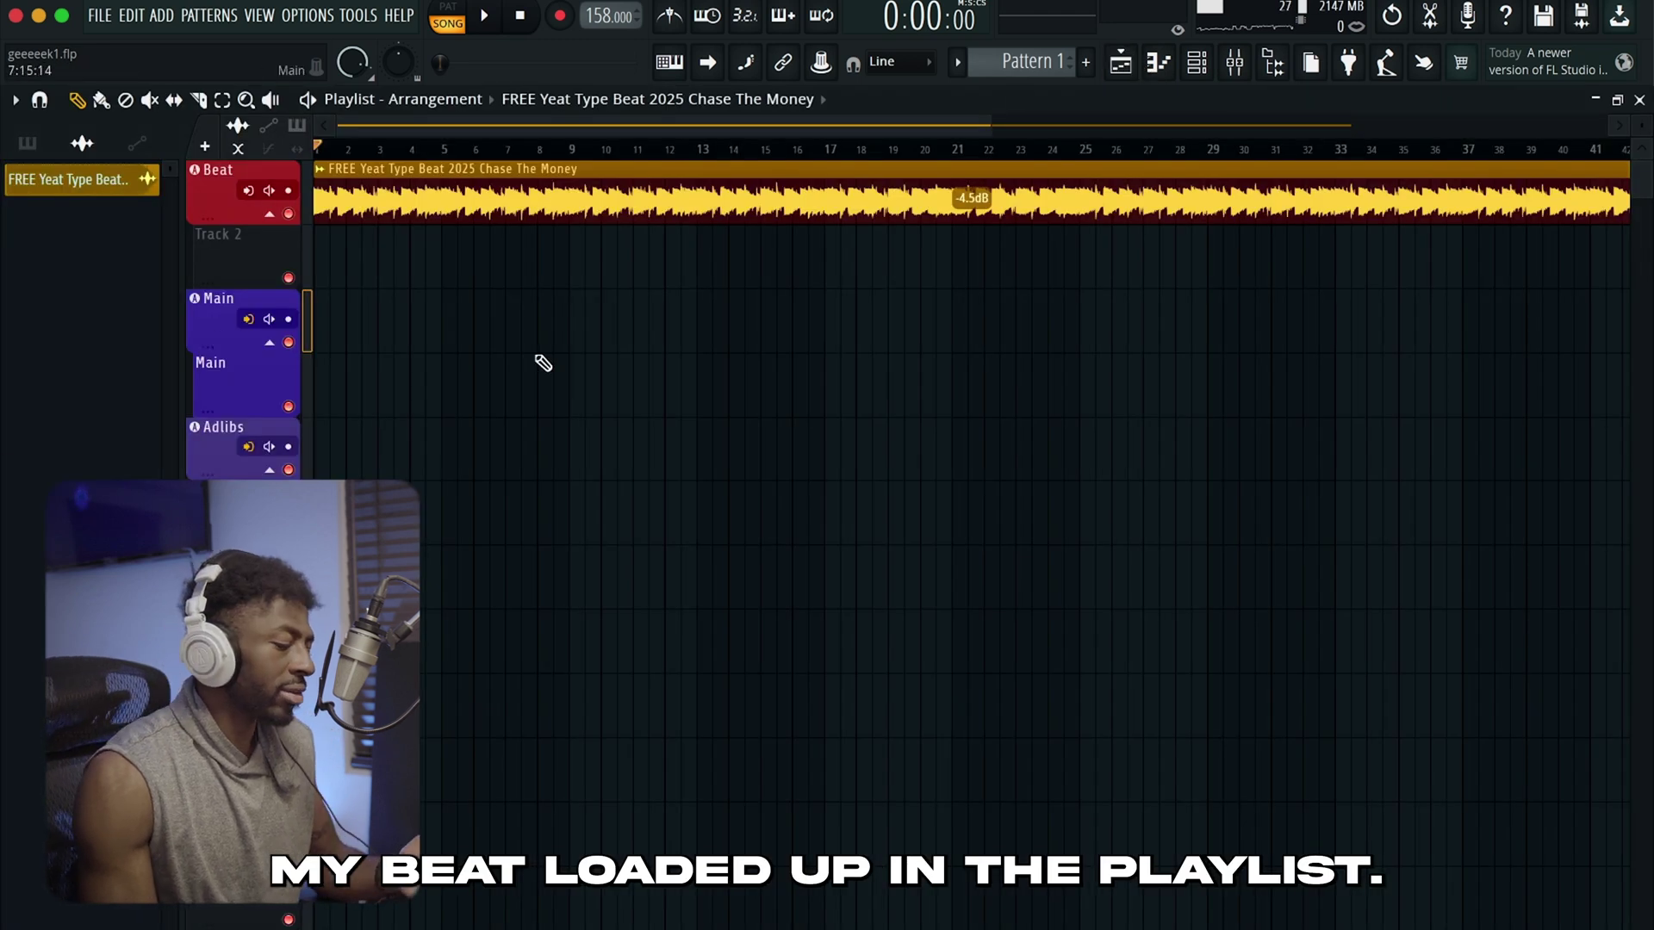
{"action": "key", "text": "space"}
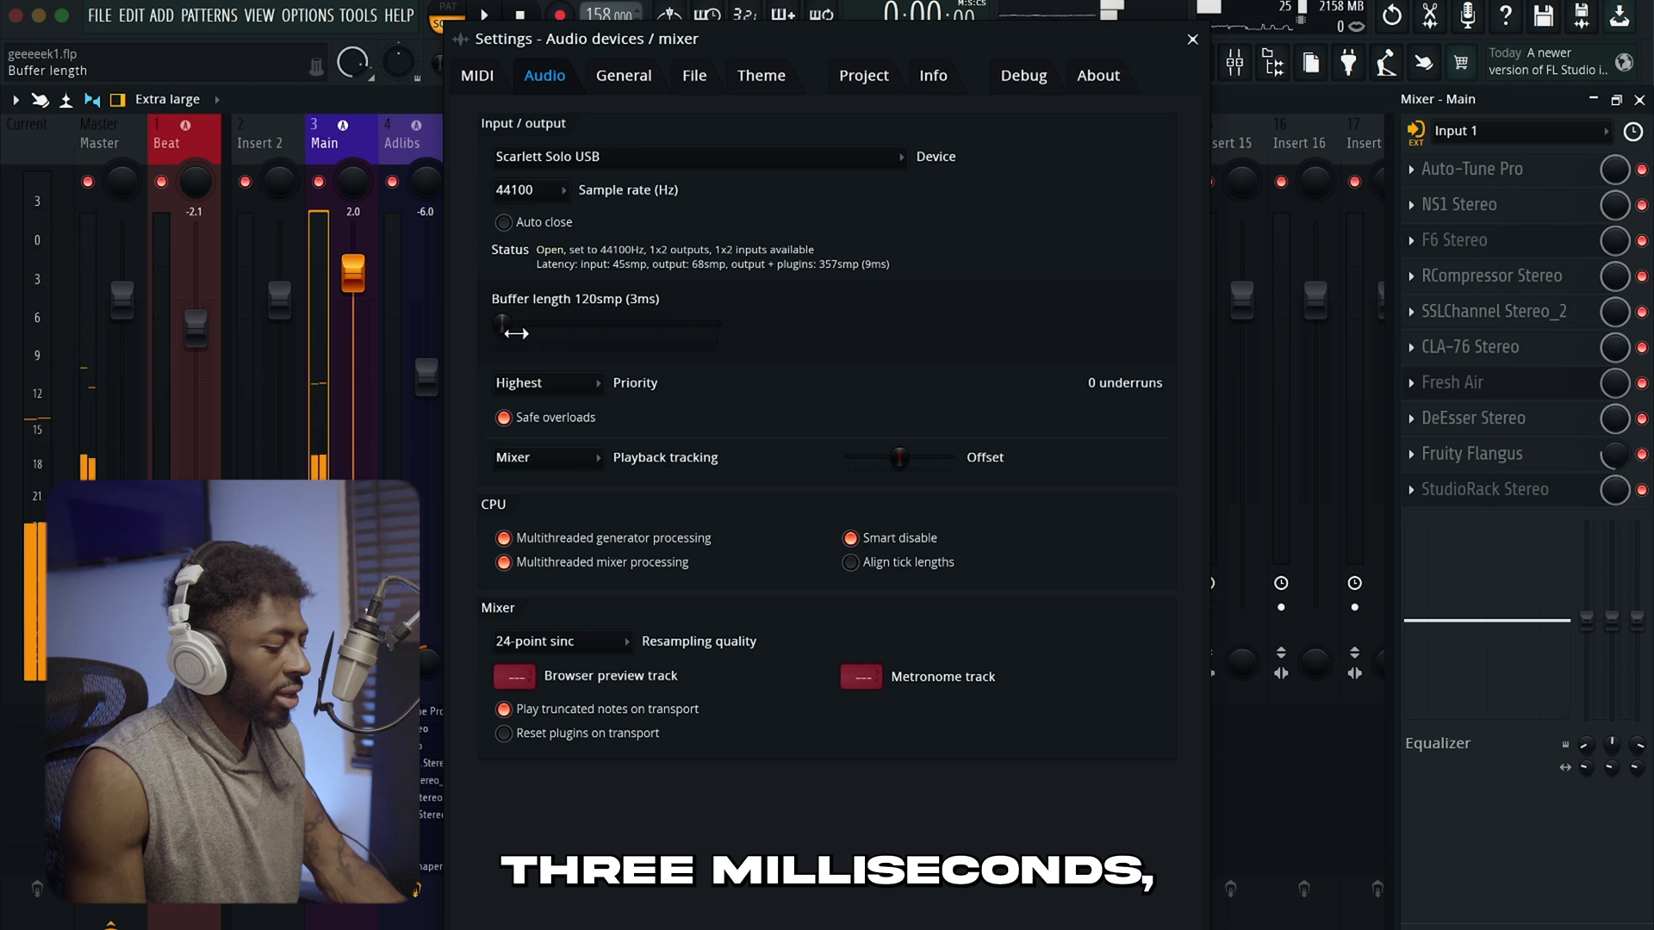
Try the buffer length at 16 samples (1 ms) and settle on 56 samples (2 ms) in the audio settings.
{"action": "left_click_drag", "start_coordinate": [501, 323], "coordinate": [496, 330]}
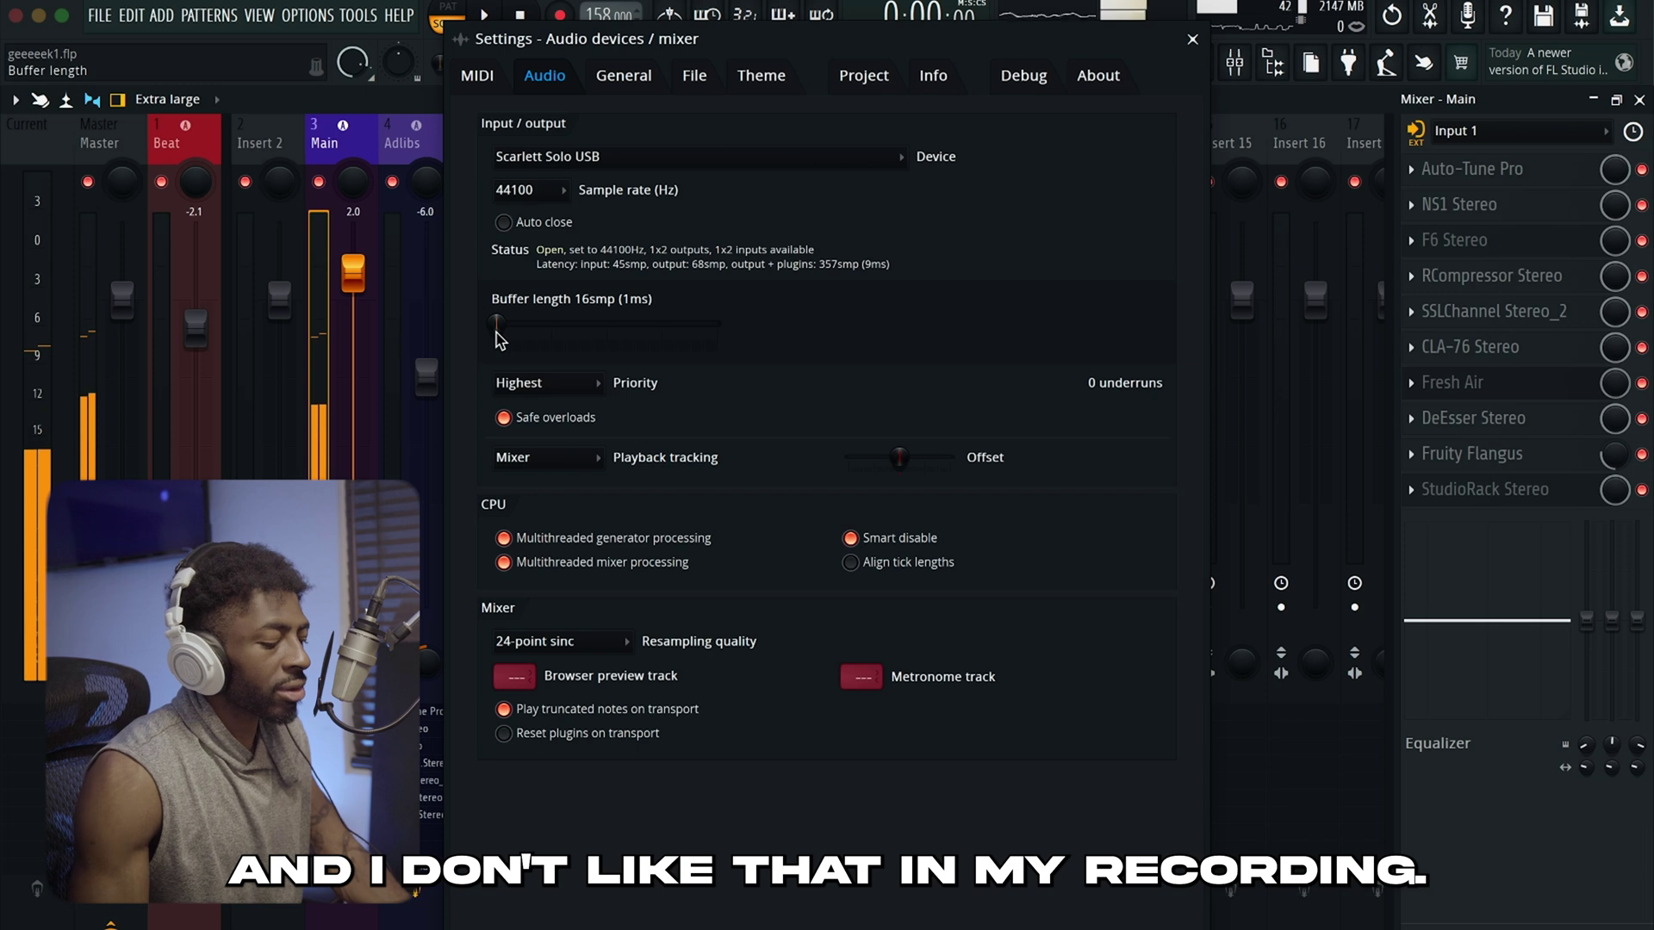
{"action": "left_click_drag", "start_coordinate": [496, 324], "coordinate": [499, 324]}
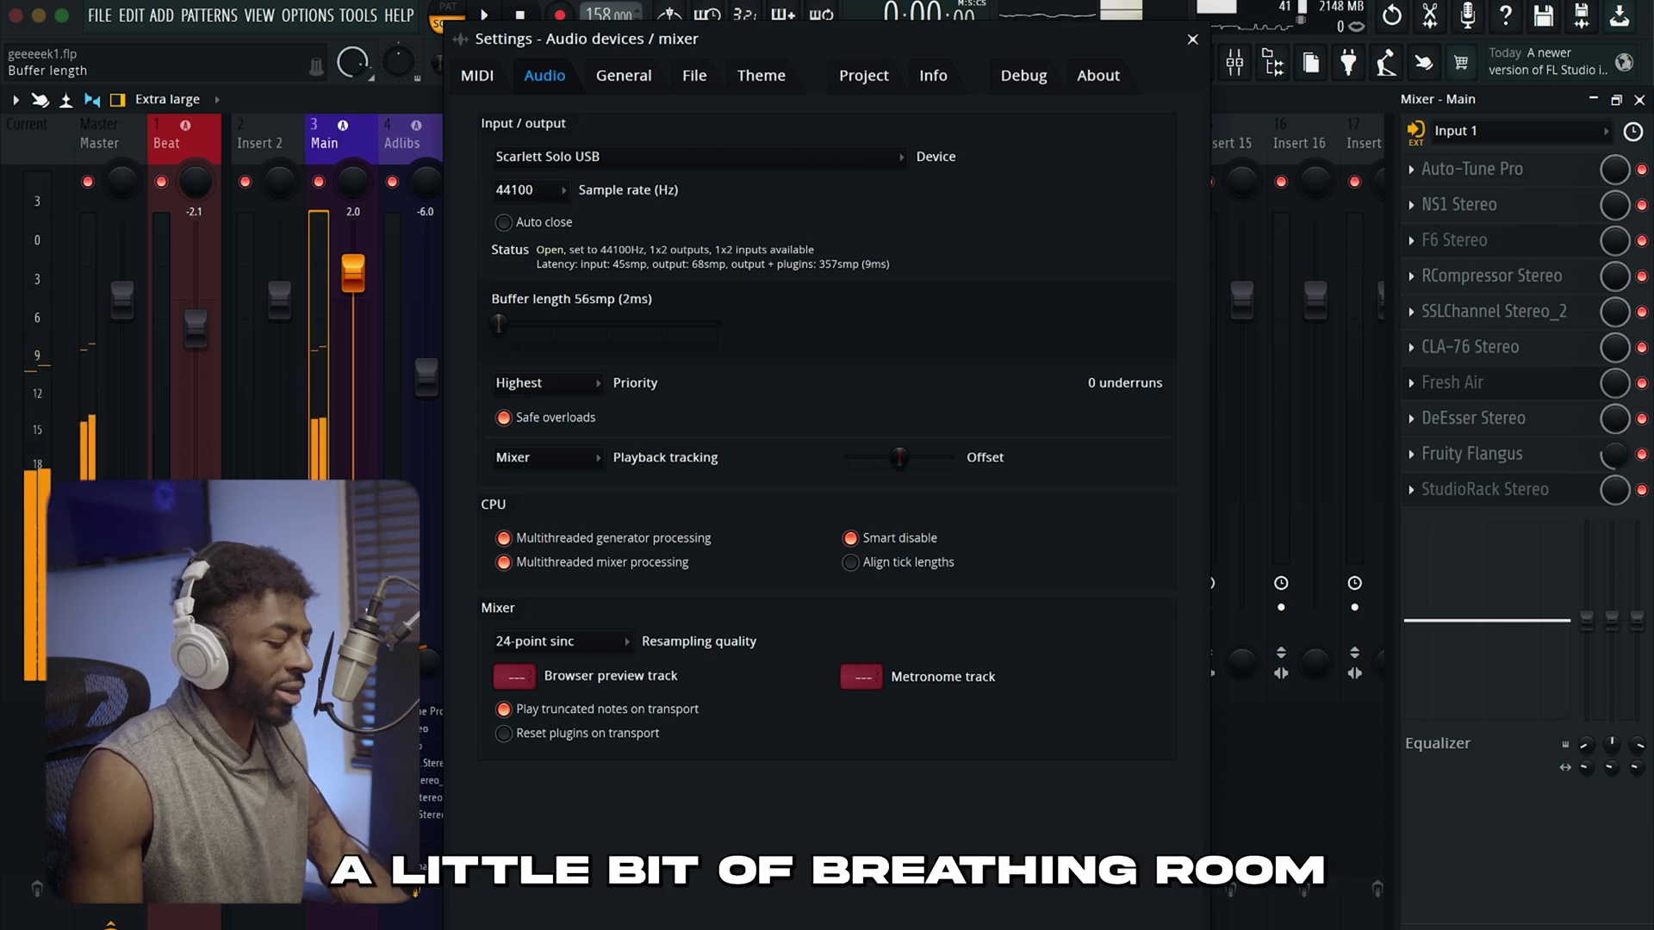
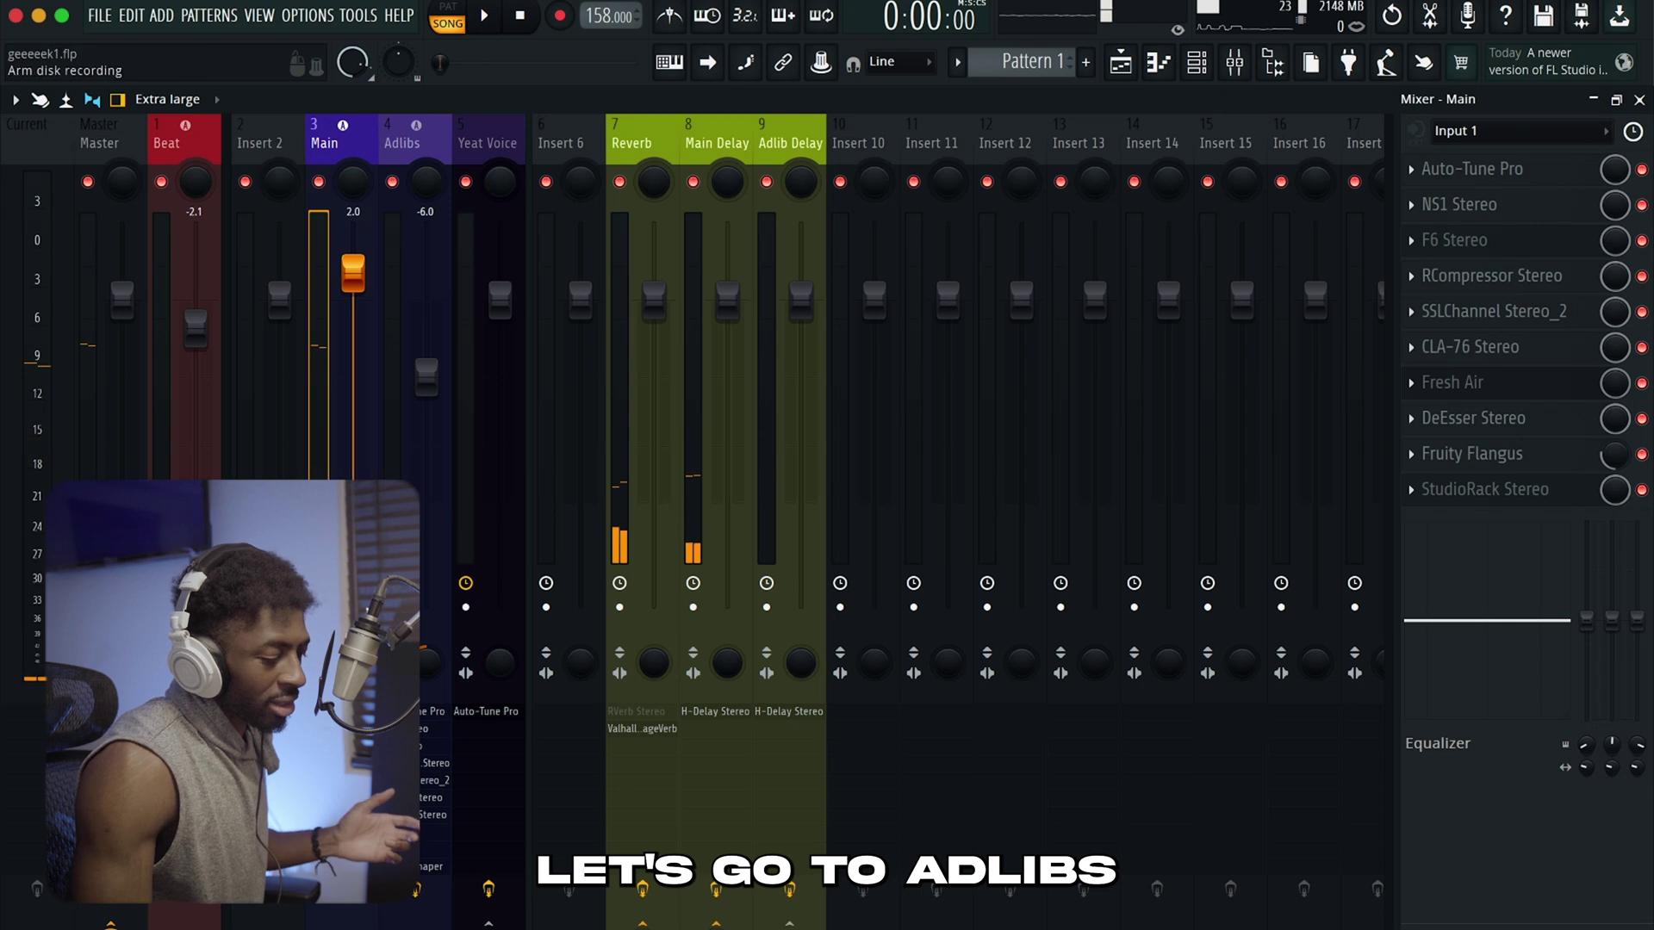
Select the Adlibs mixer track, bring up the playlist and record ad-libs over the beat.
{"action": "left_click", "coordinate": [402, 143]}
{"action": "key", "text": "F5"}
{"action": "key", "text": "space"}
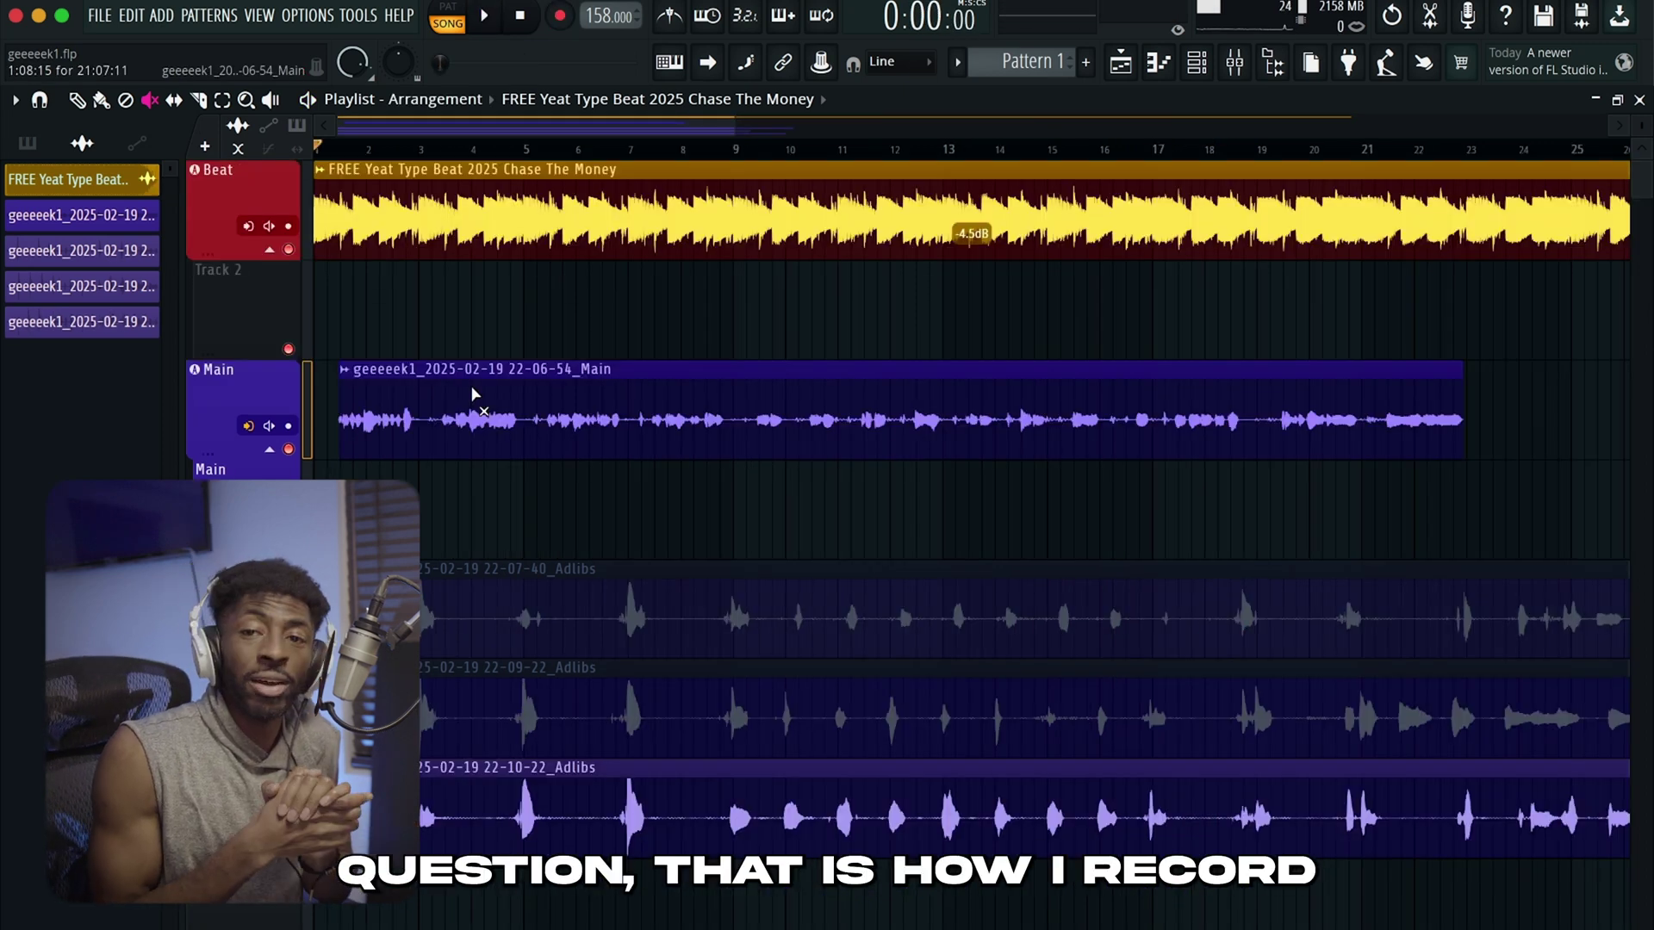
Review the playback of the beat and recorded vocals in the mixer and playlist, and stop it.
{"action": "scroll", "coordinate": [472, 395], "scroll_direction": "down", "scroll_amount": 3}
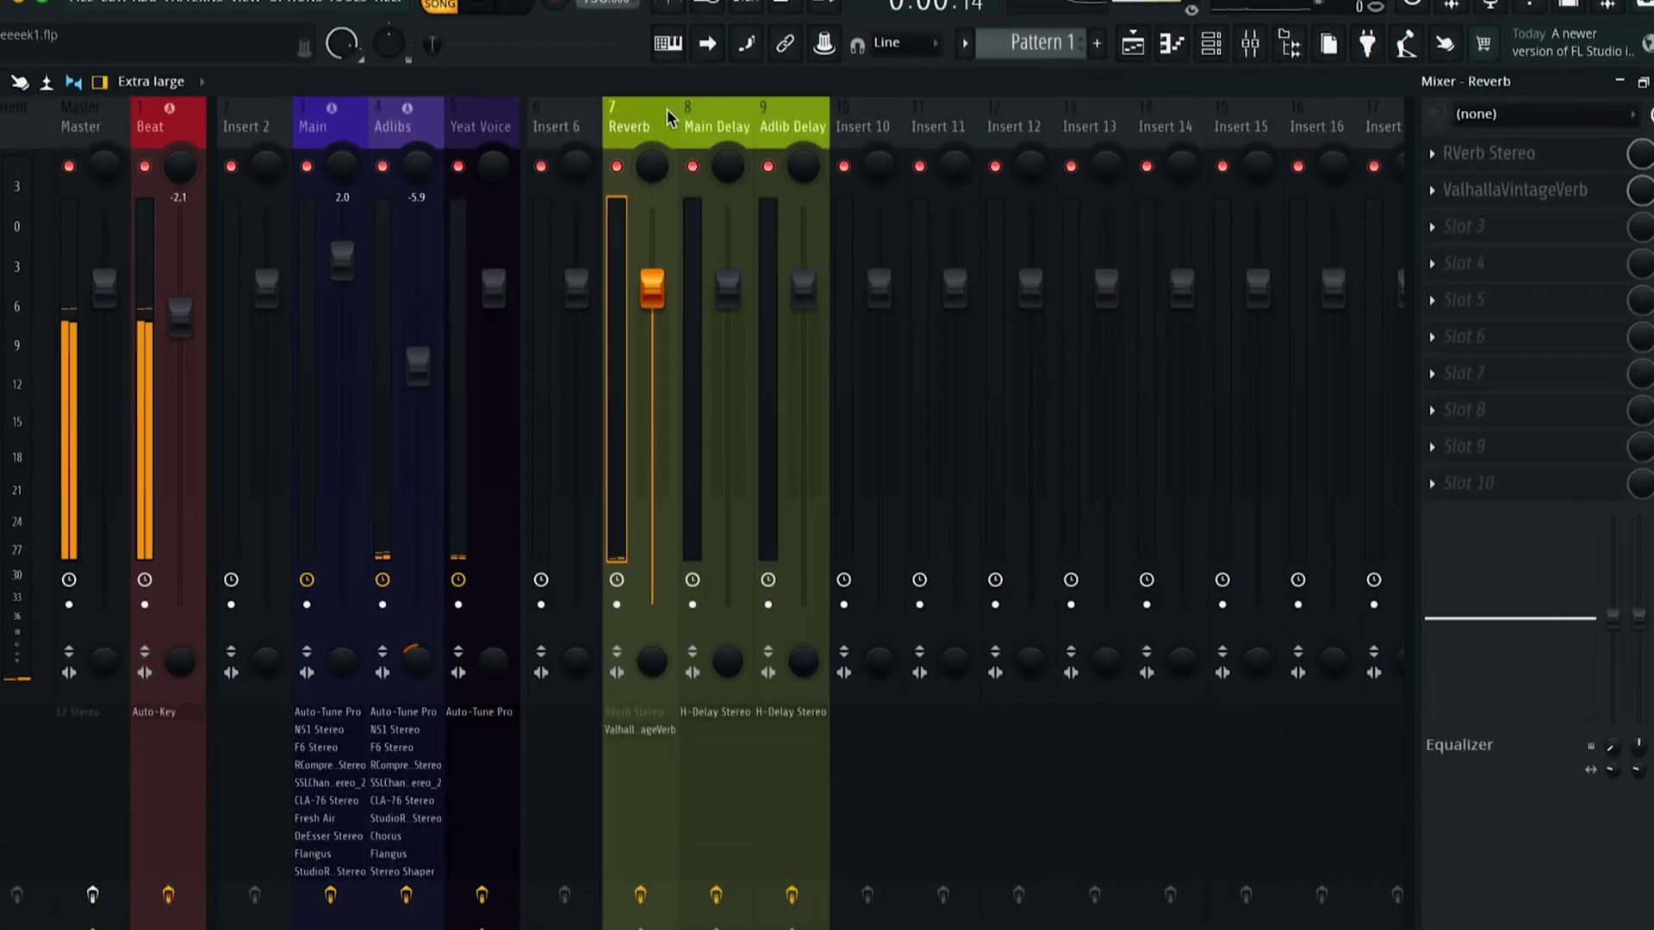
{"action": "left_click", "coordinate": [1254, 47]}
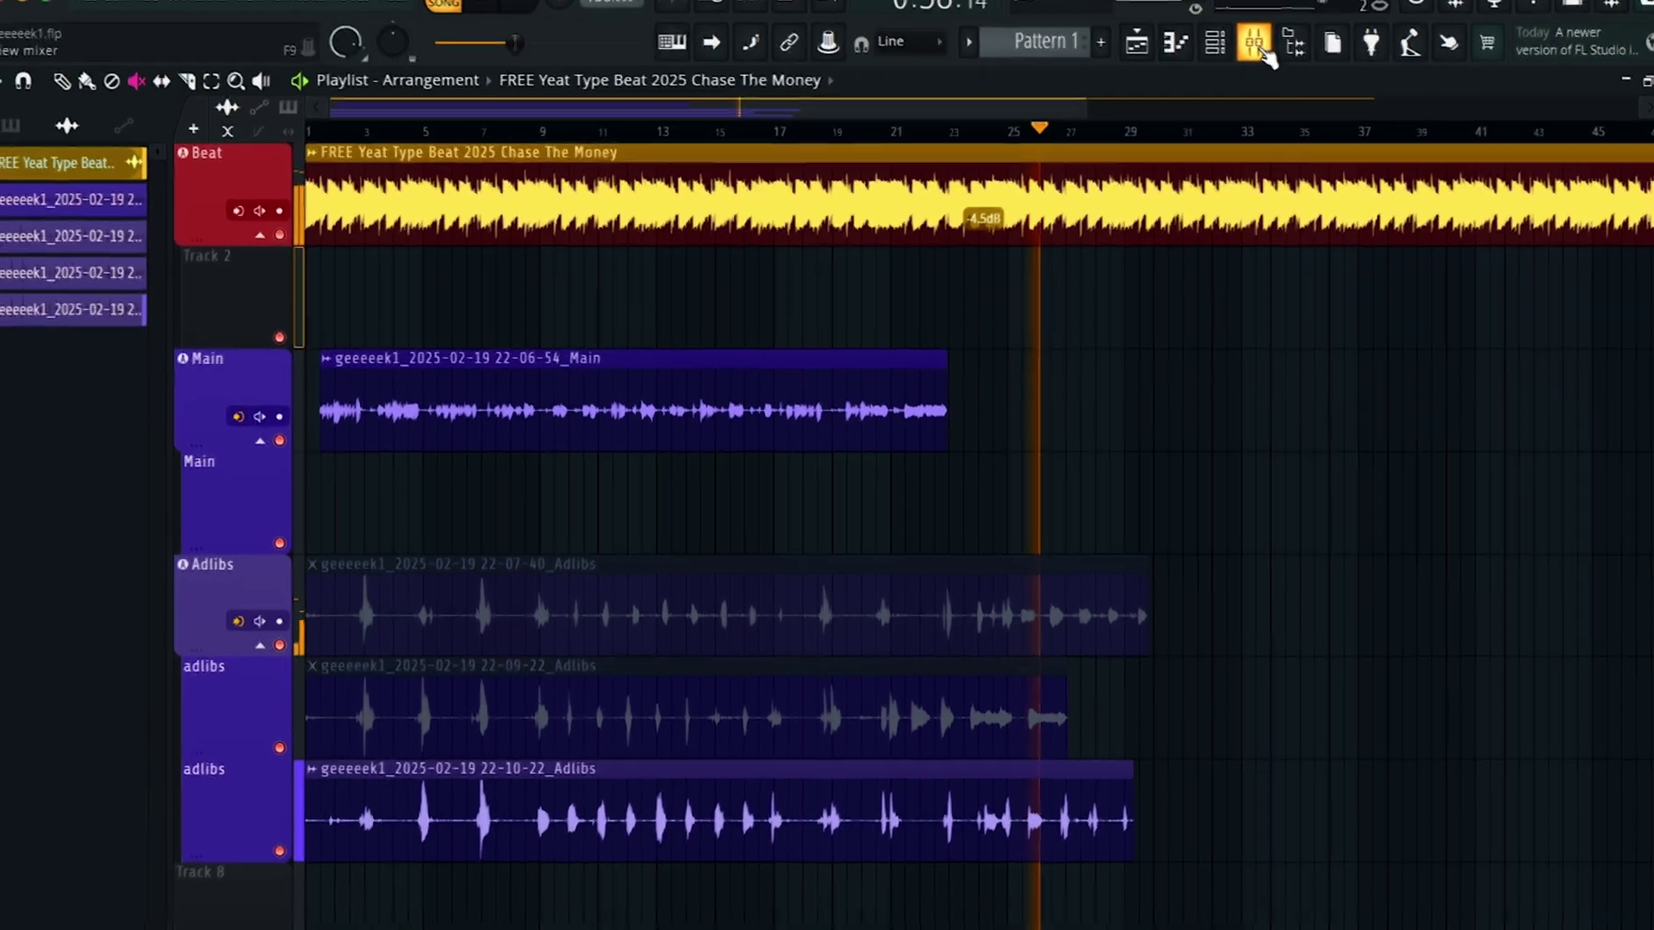
{"action": "key", "text": "space"}
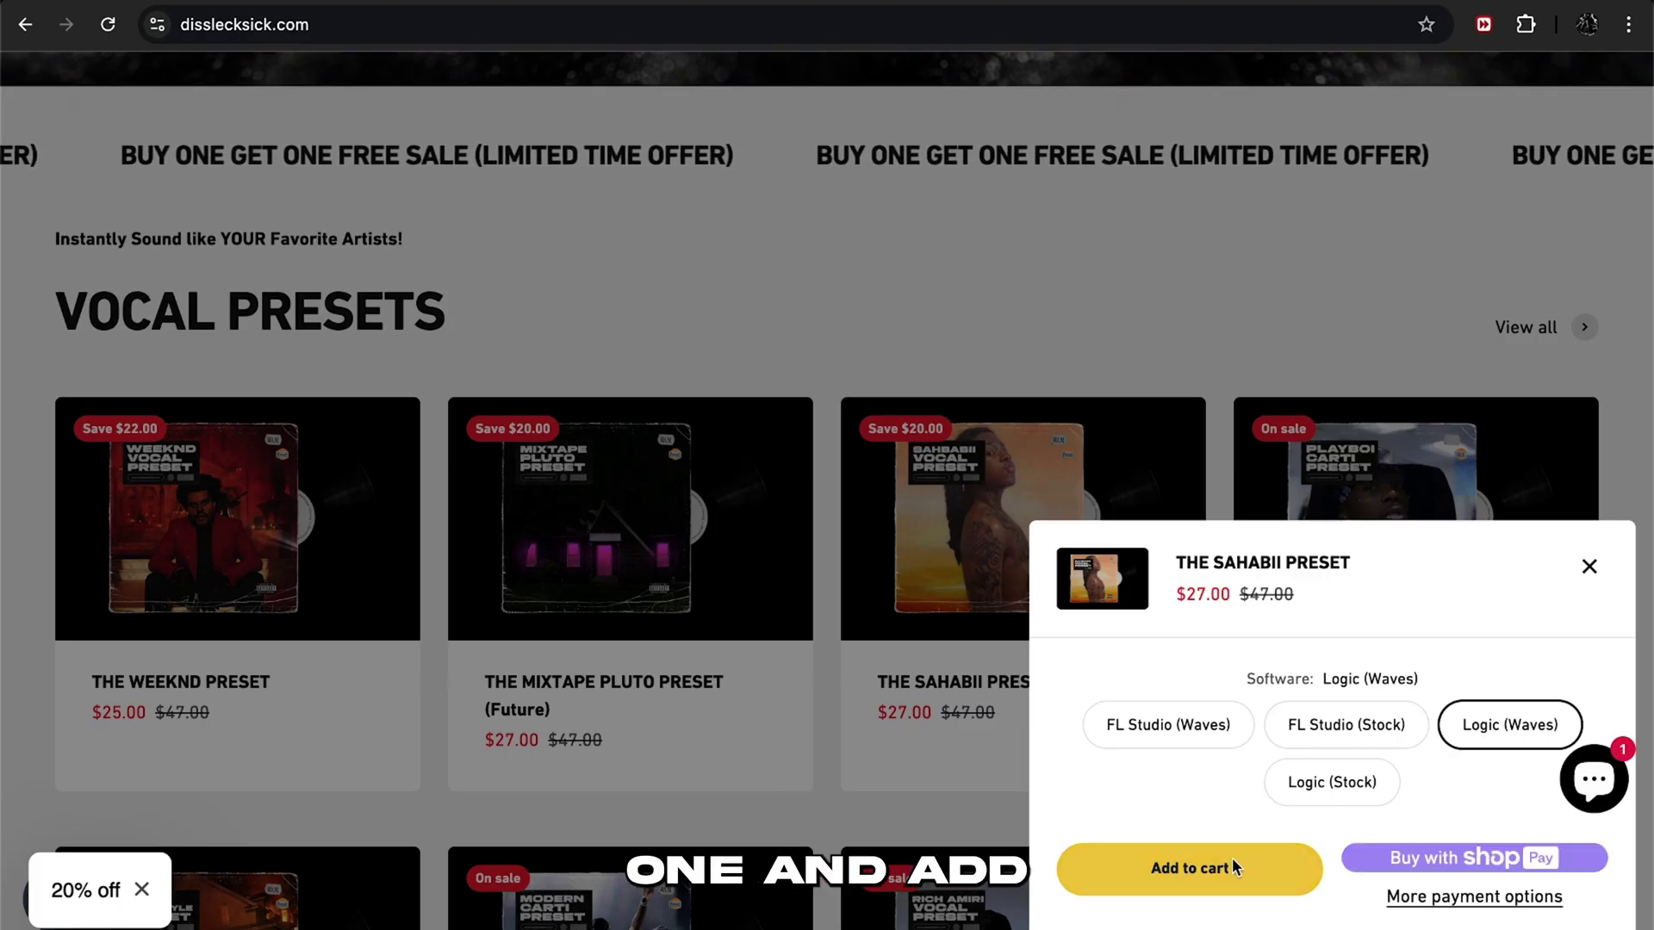
On the disslecksick.com store, add The Sahabii Preset for Logic (Waves) to the cart and view the cart.
{"action": "left_click", "coordinate": [1232, 856]}
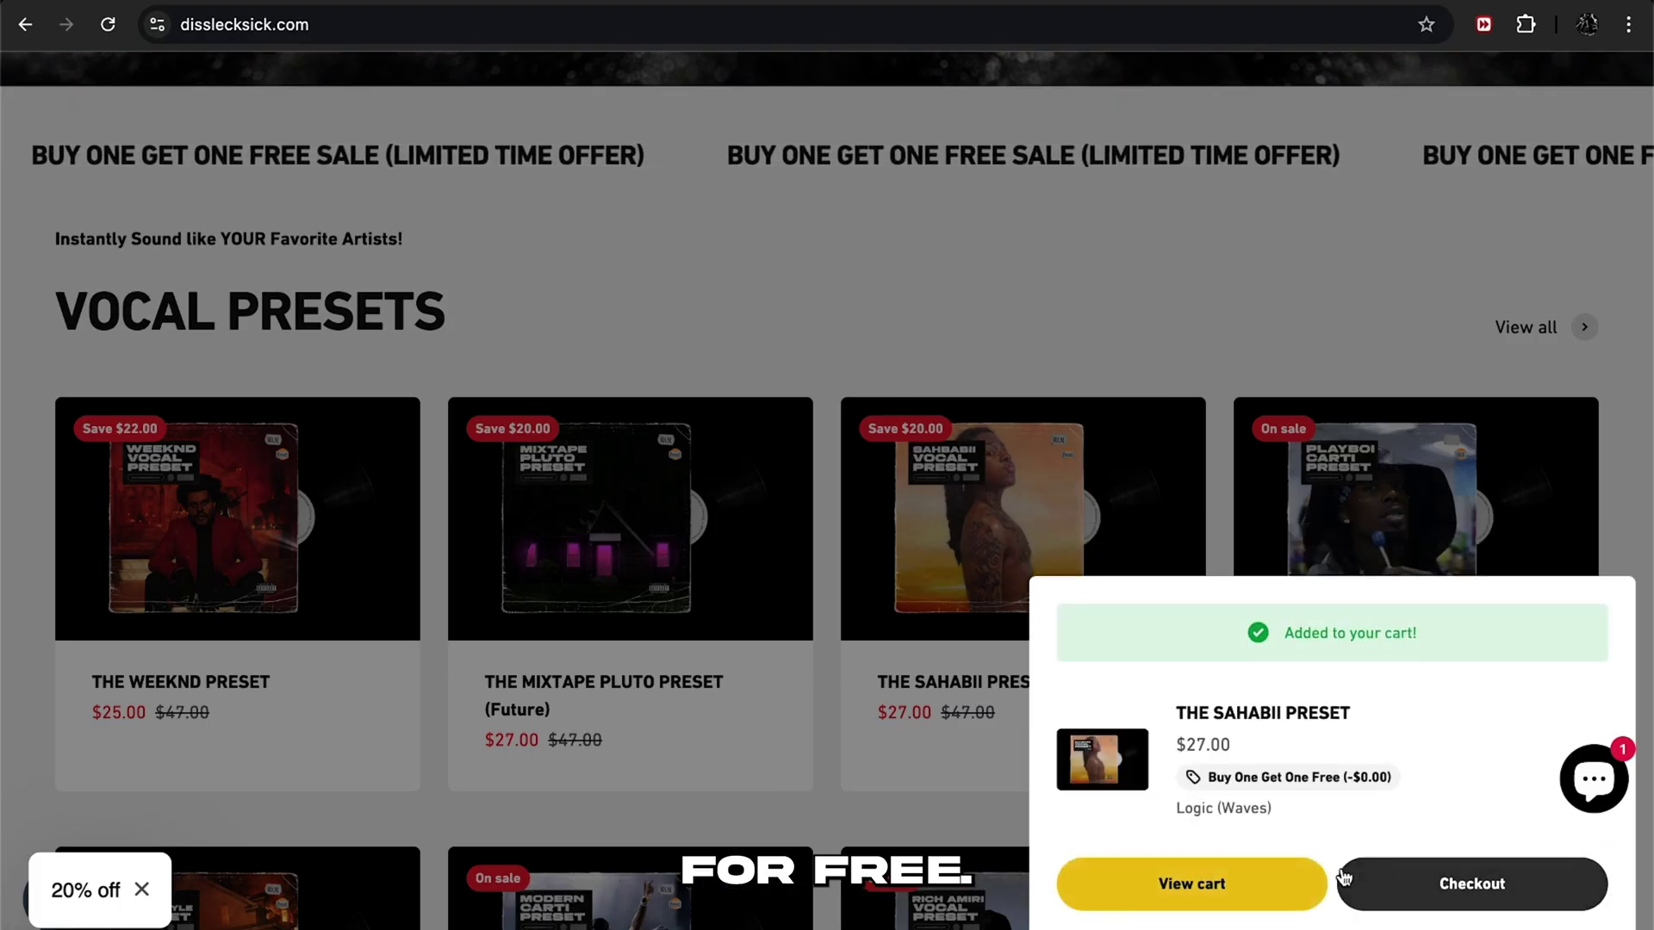
{"action": "left_click", "coordinate": [1285, 883]}
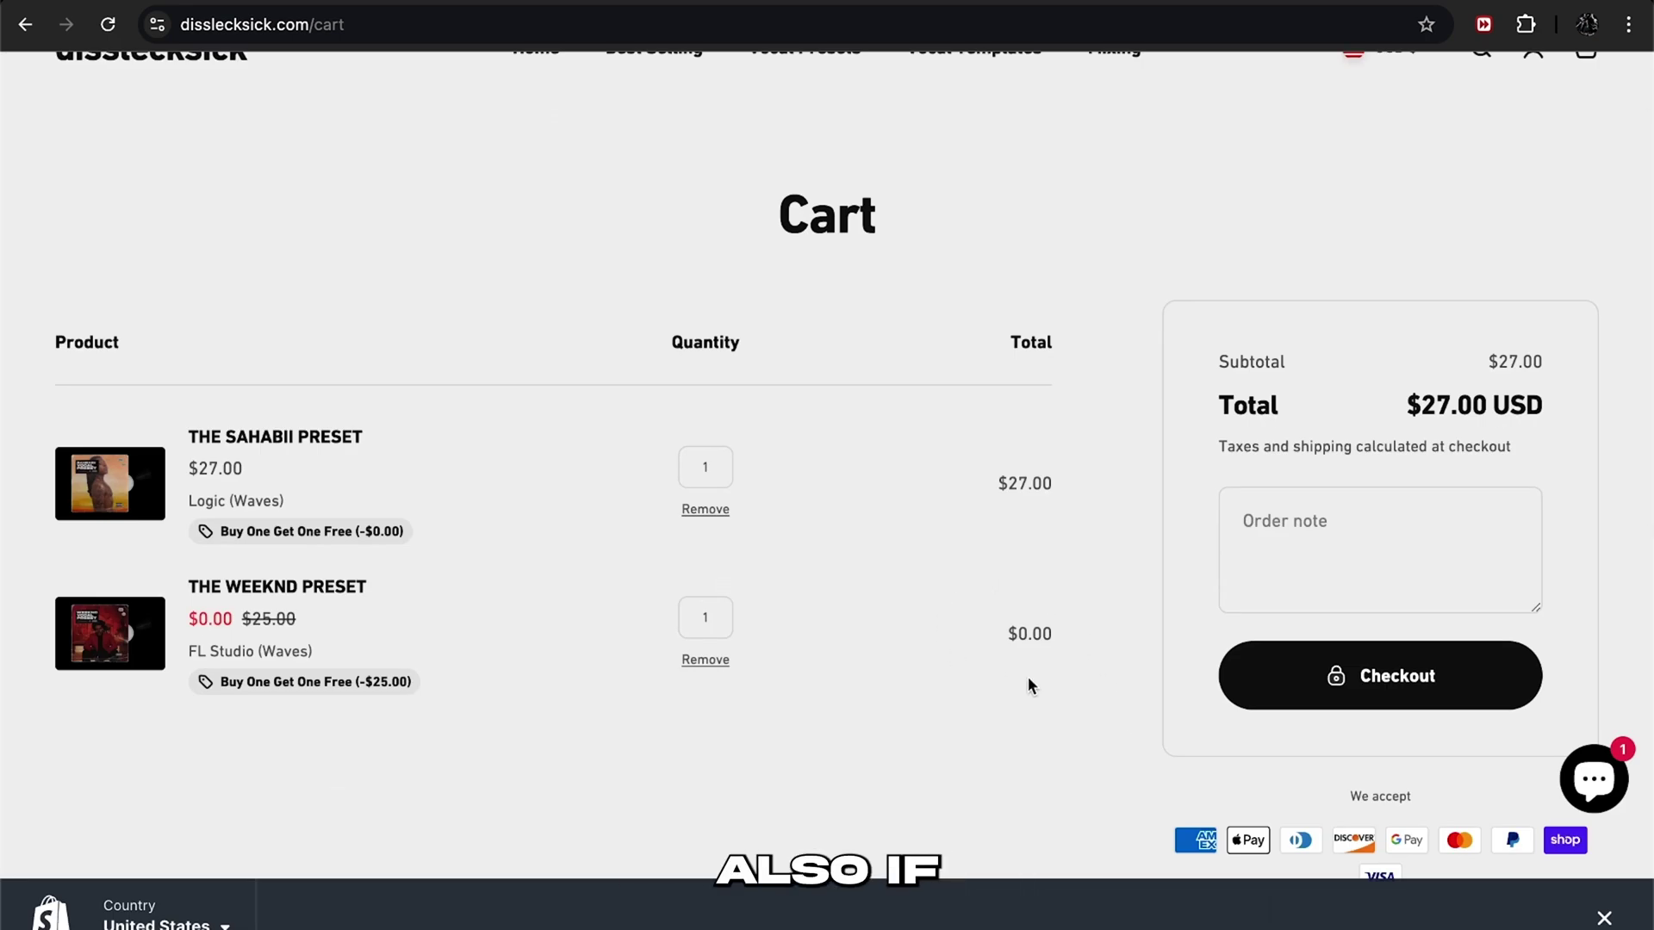